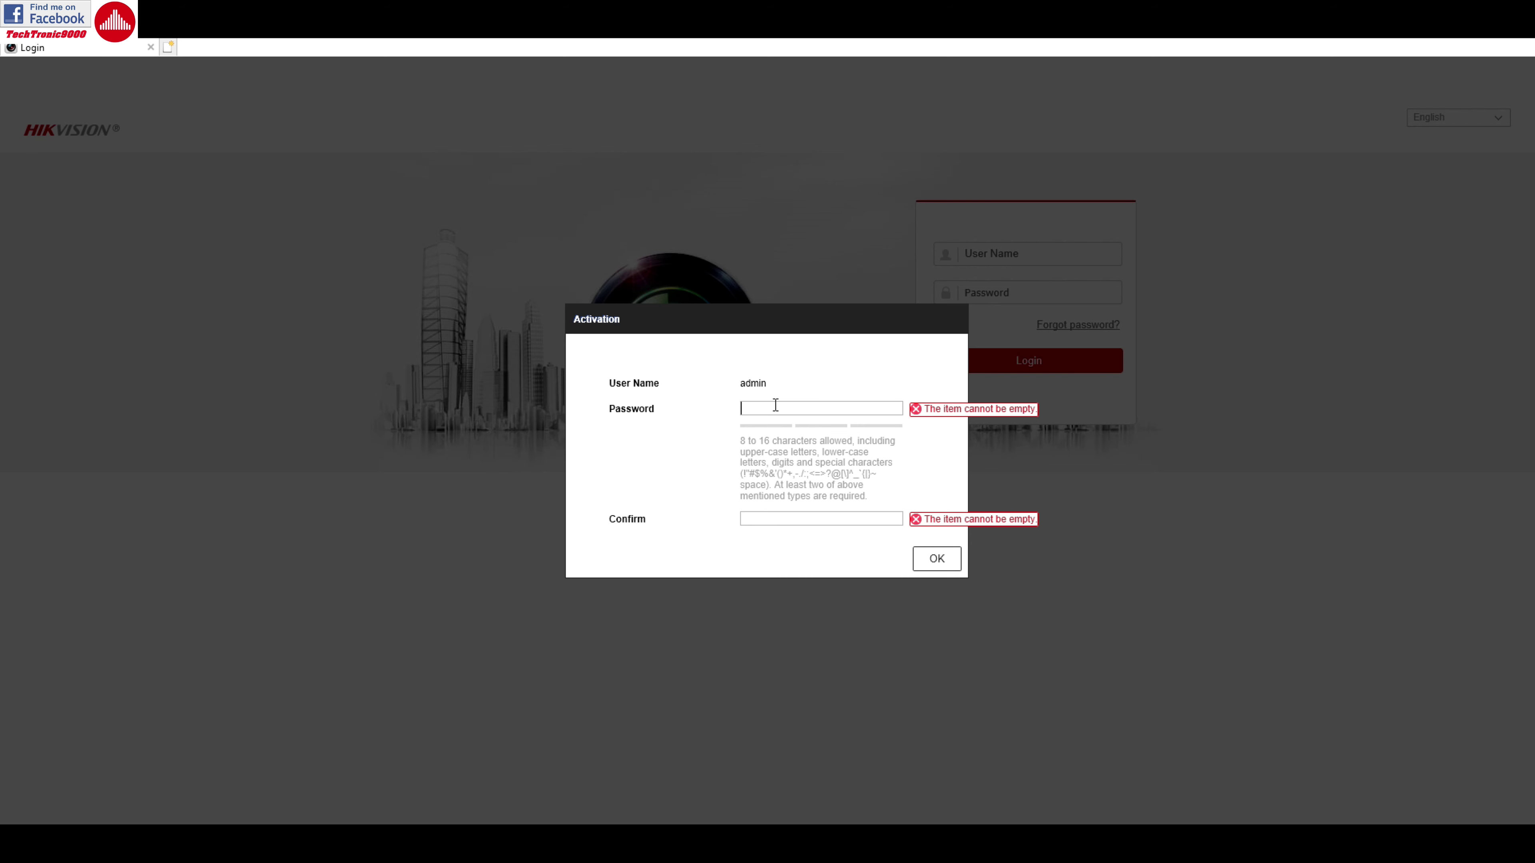
Put the cursor in the Activation dialog's Password field
click(775, 405)
click(789, 408)
click(775, 407)
click(798, 443)
click(782, 409)
click(769, 407)
click(759, 406)
click(786, 409)
click(771, 408)
click(752, 405)
Type the new admin password into the Password field, erasing a stray first character
key(BackSpace)
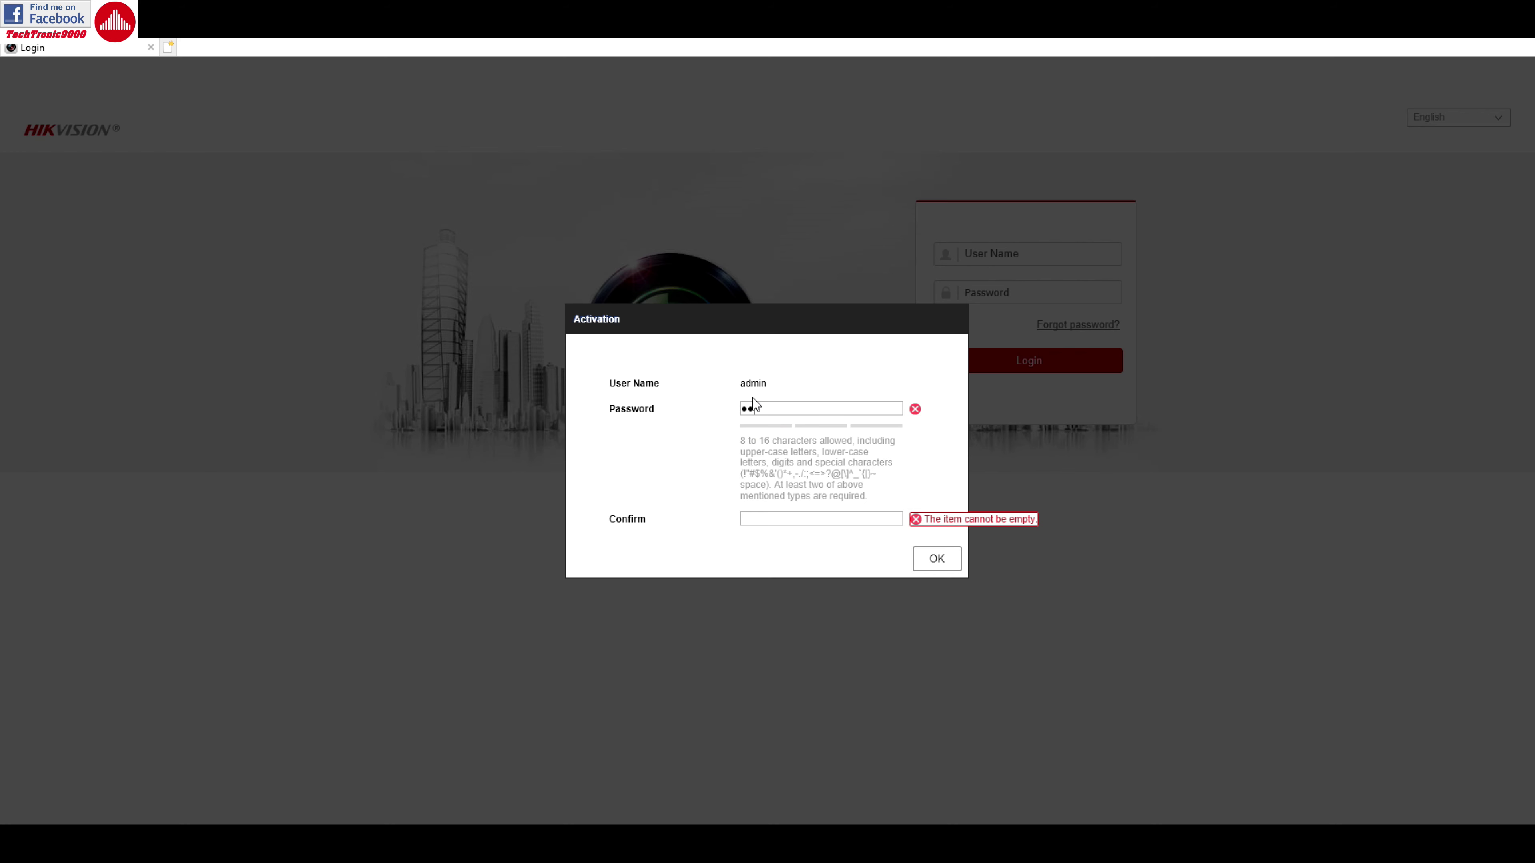
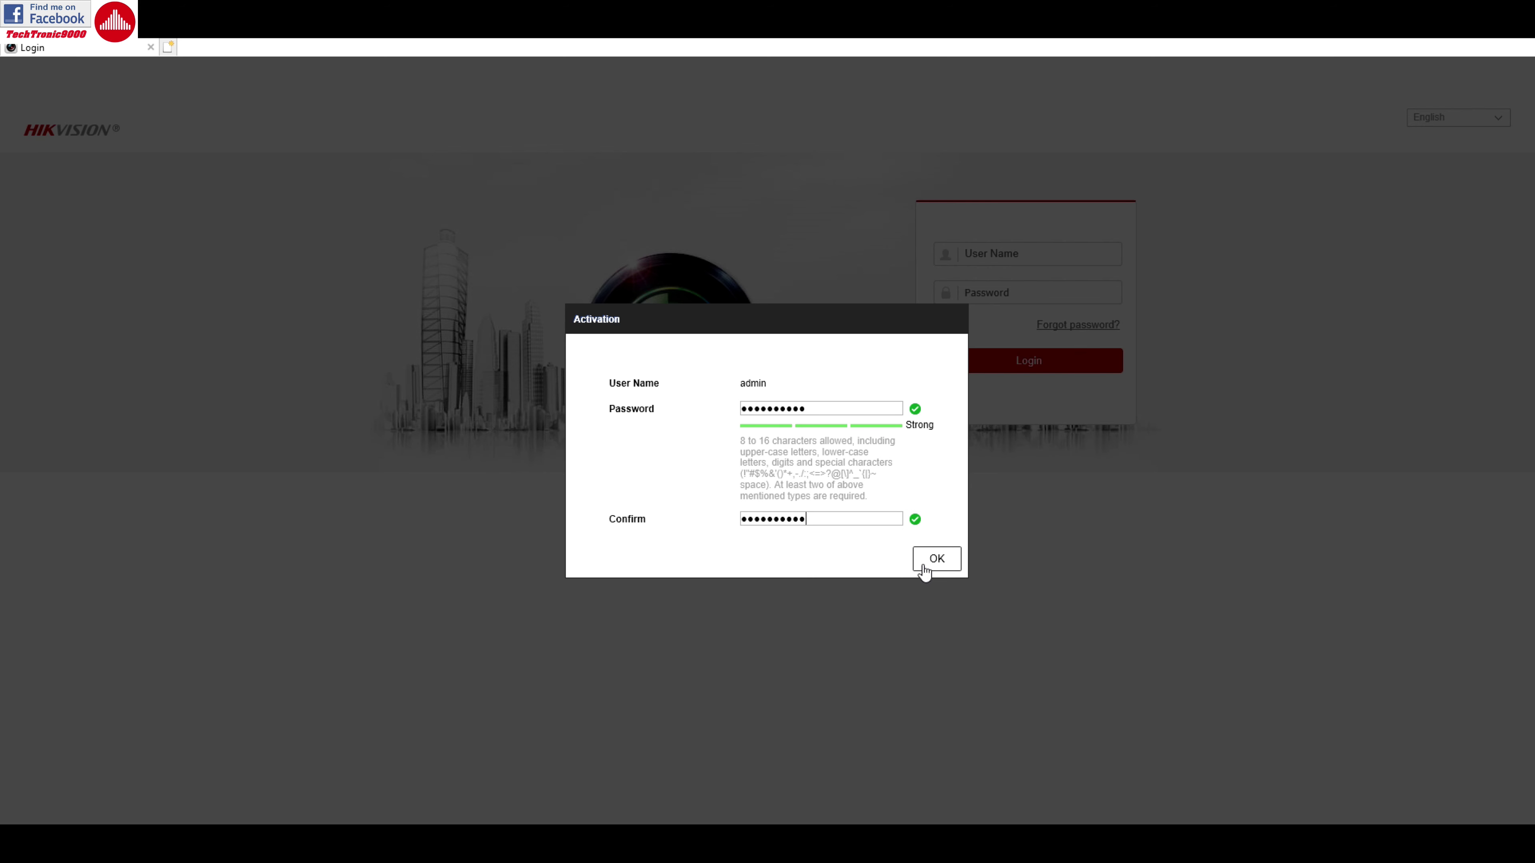
Submit the new admin password and move through the security answer fields
click(937, 561)
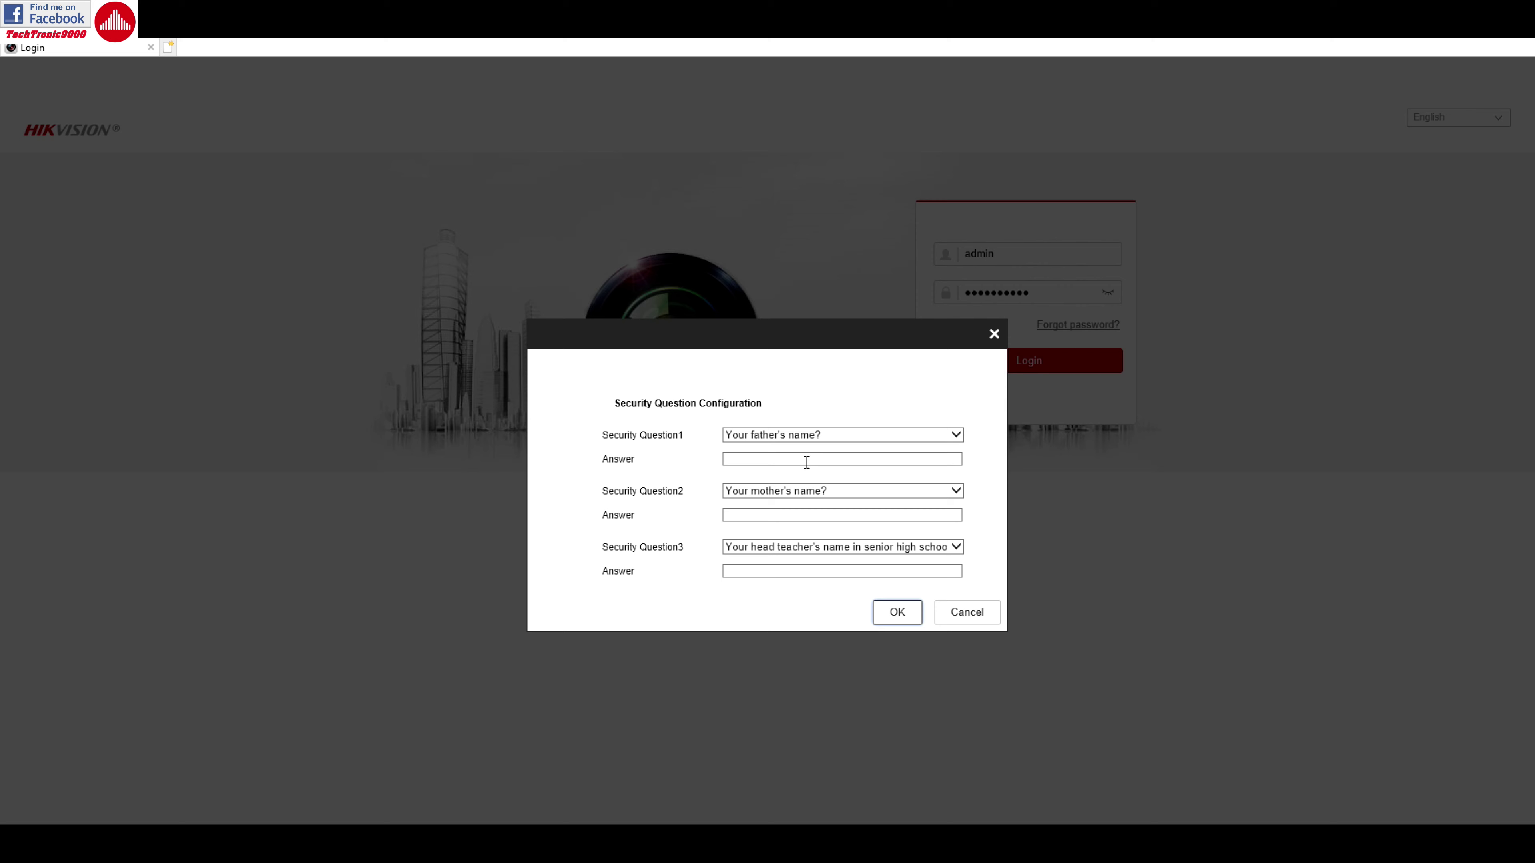
click(778, 515)
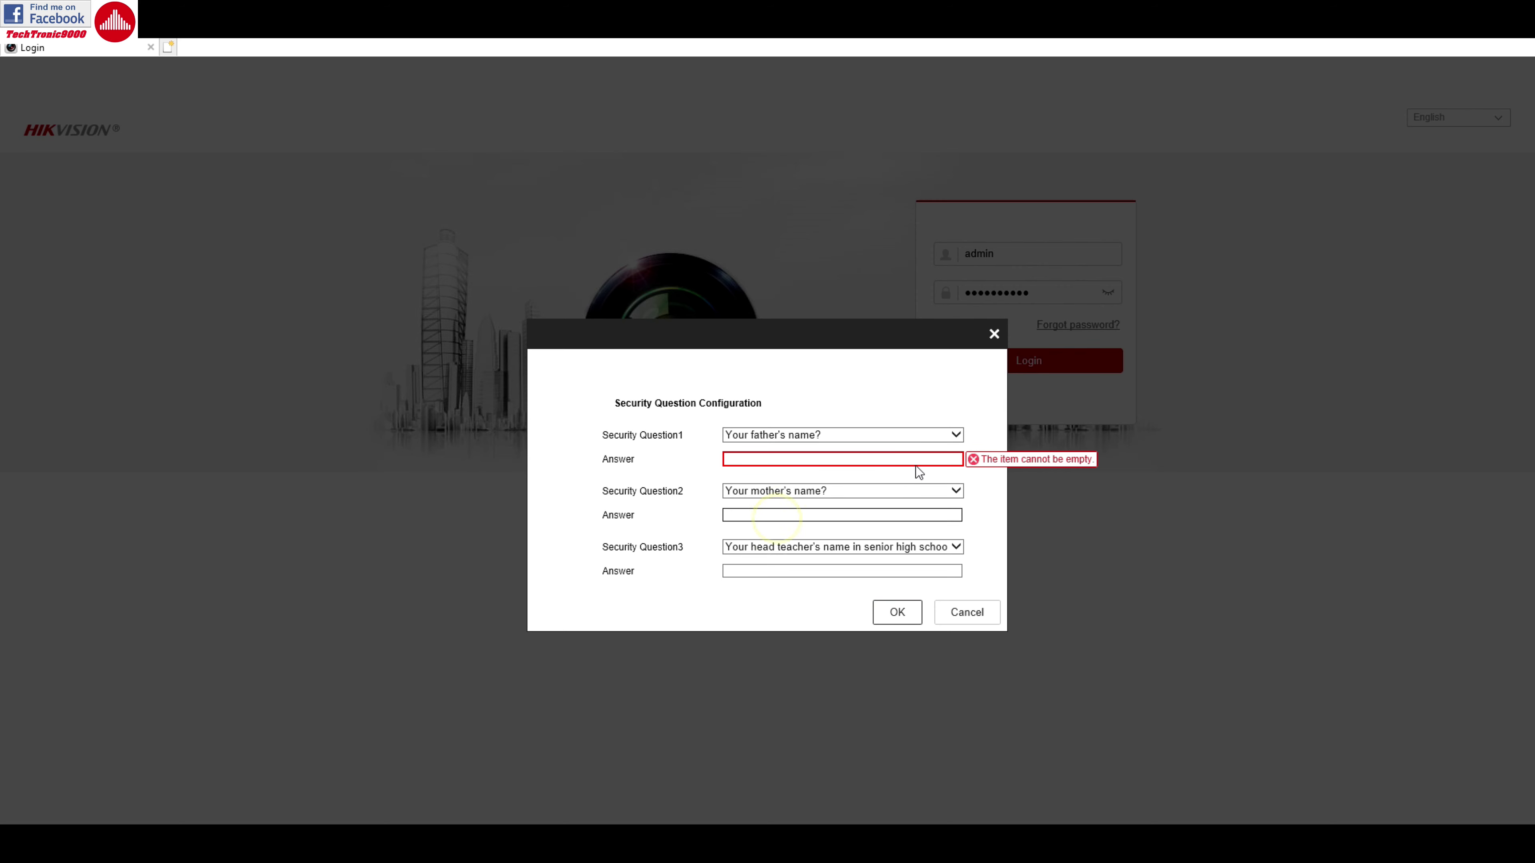
click(810, 572)
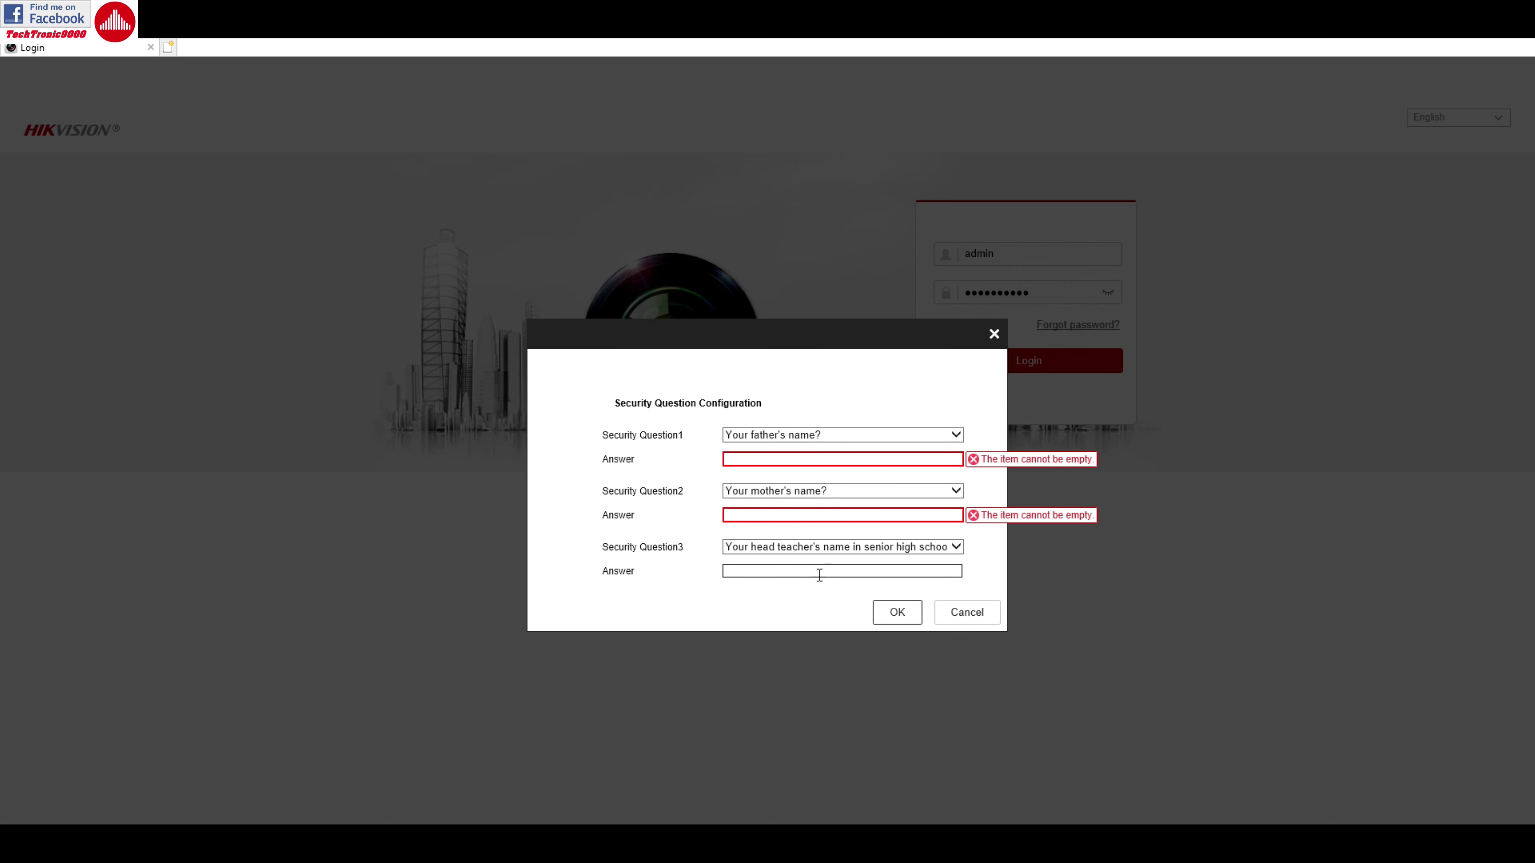
Review the security question lists and keep 'Your father's name?' as the first question, then revisit the answer fields
click(847, 547)
click(849, 540)
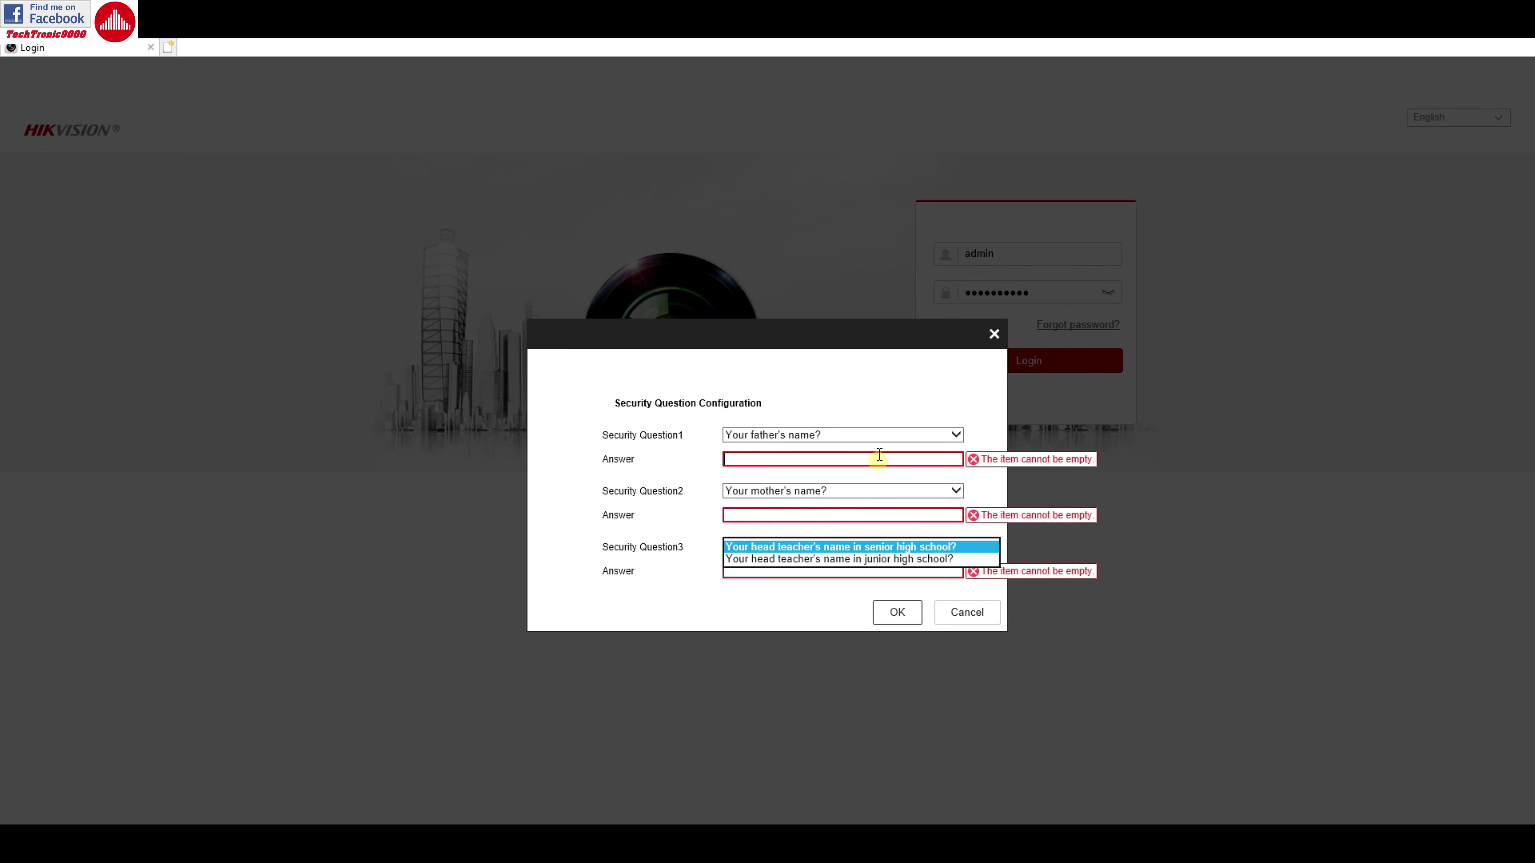
click(894, 435)
click(893, 434)
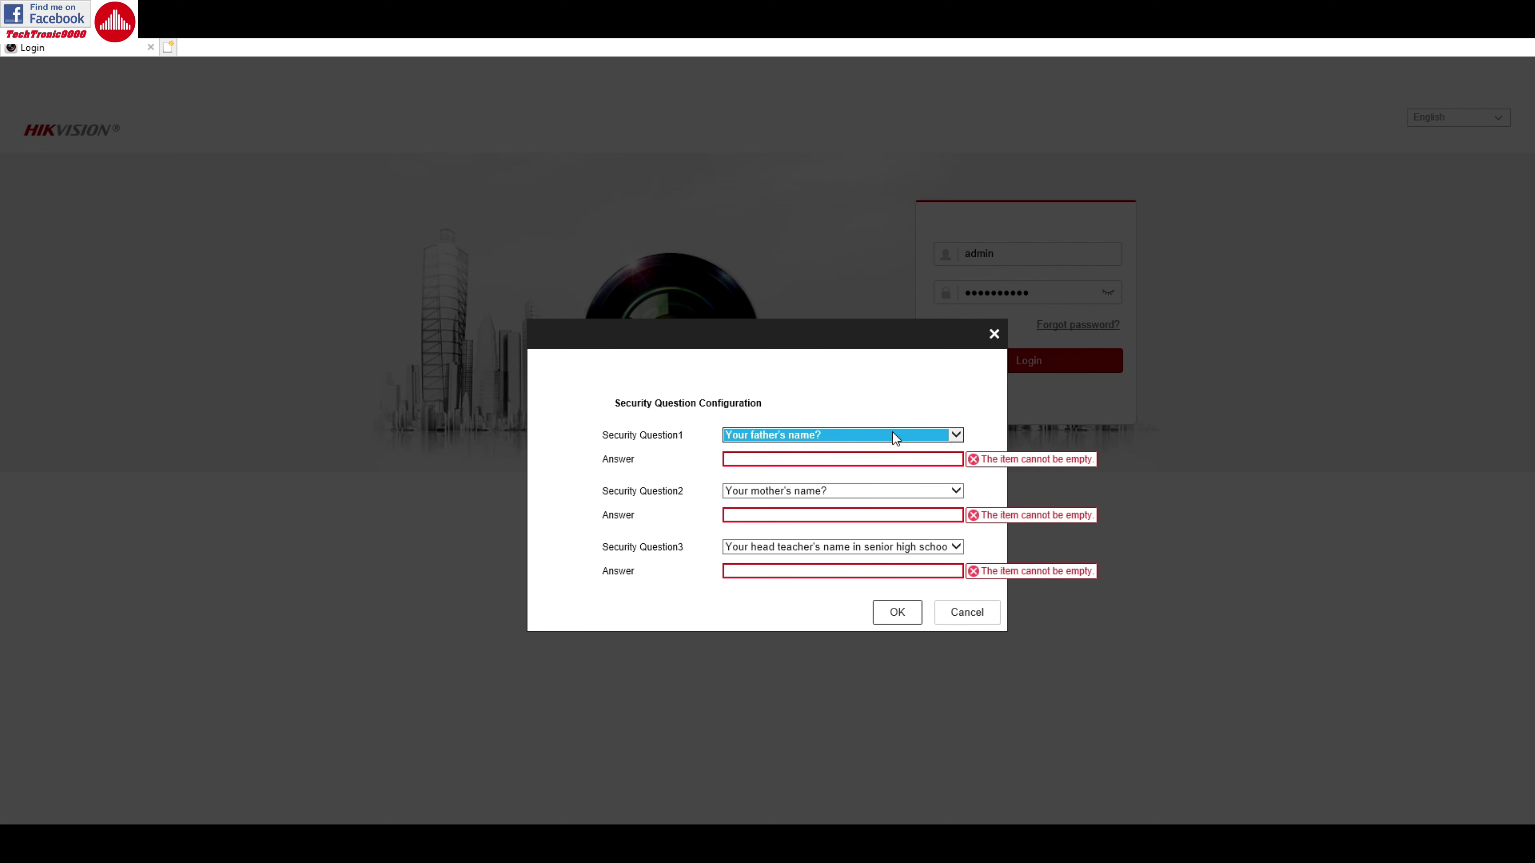
click(831, 459)
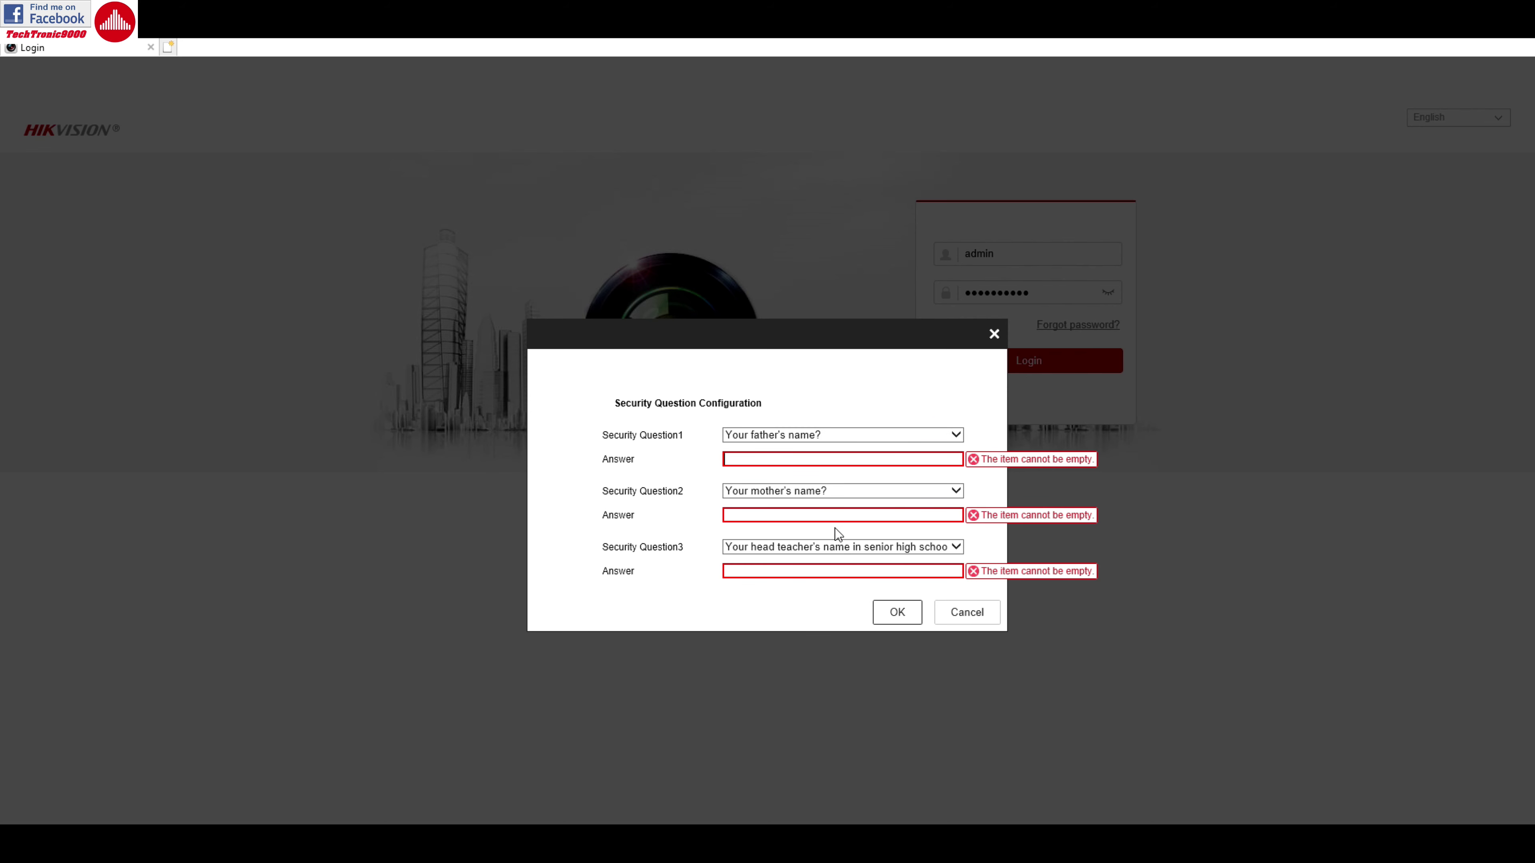
click(795, 571)
click(816, 516)
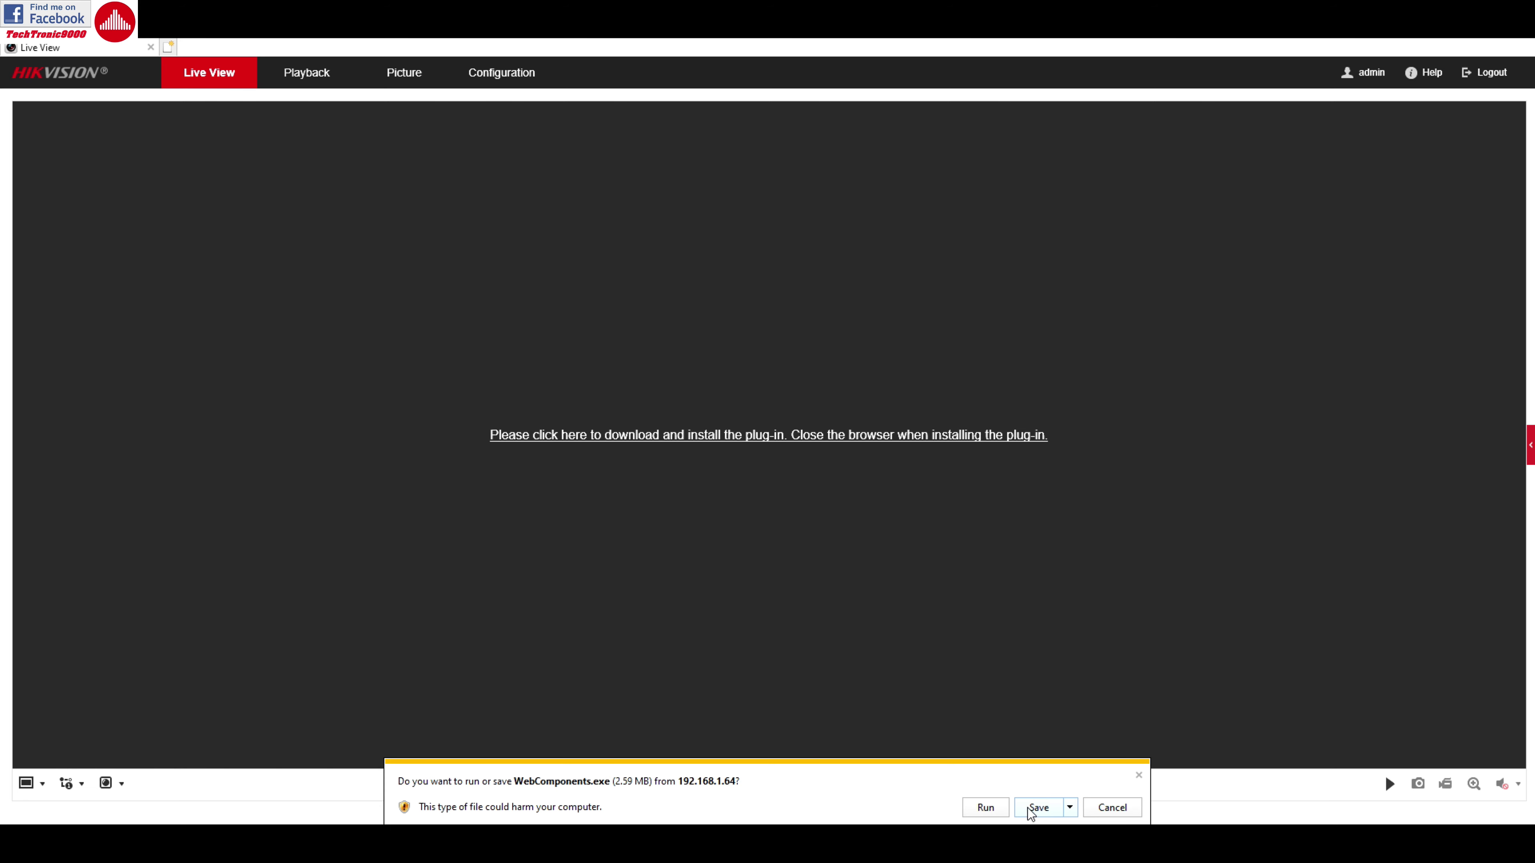
Run the WebComponents.exe installer, finish setup, and allow the WebVideoActiveX add-on
click(985, 810)
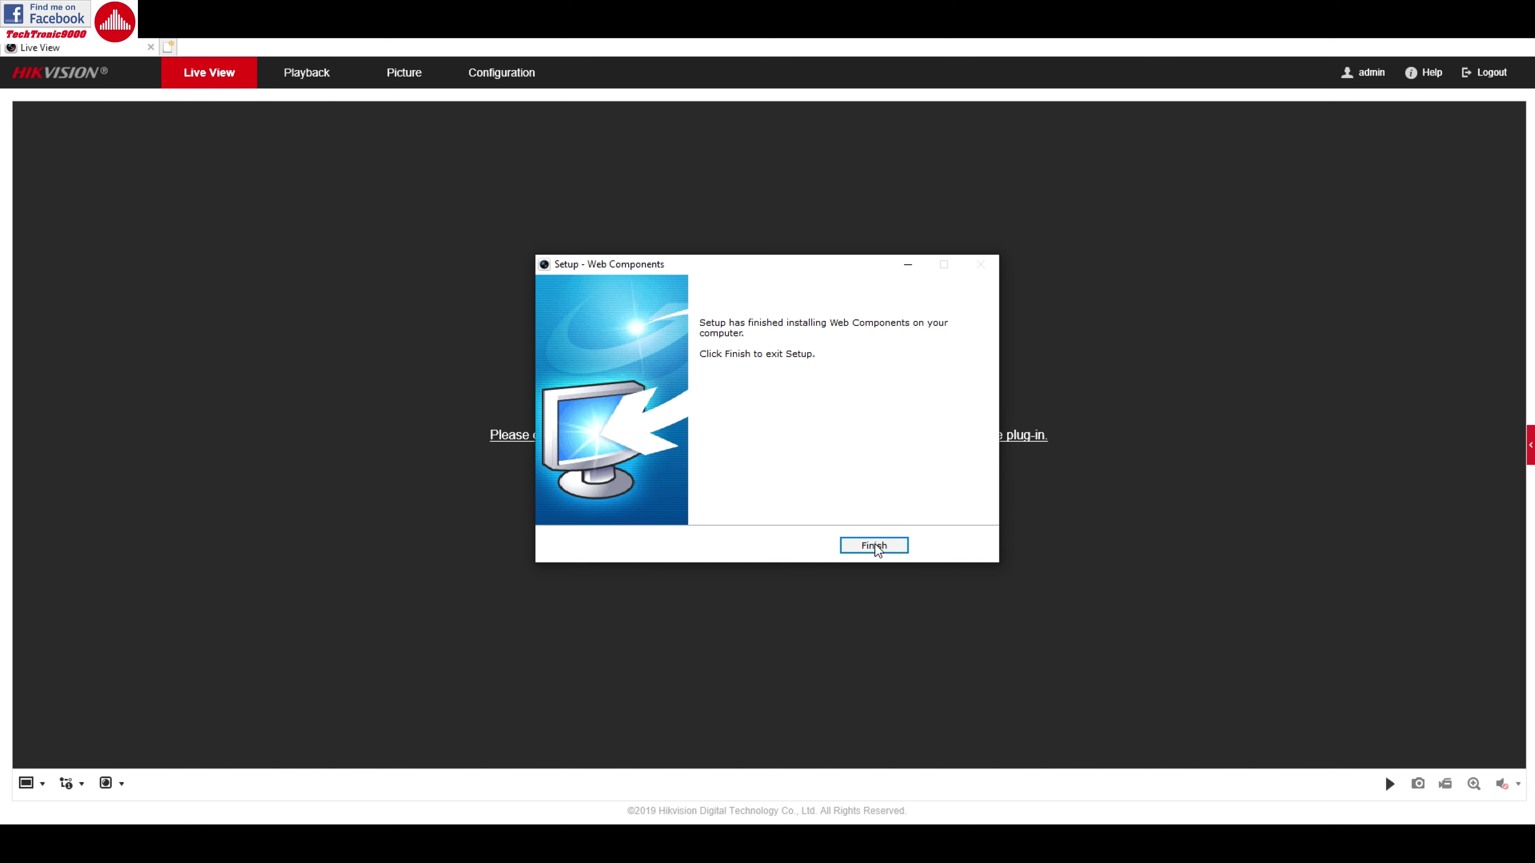
click(883, 550)
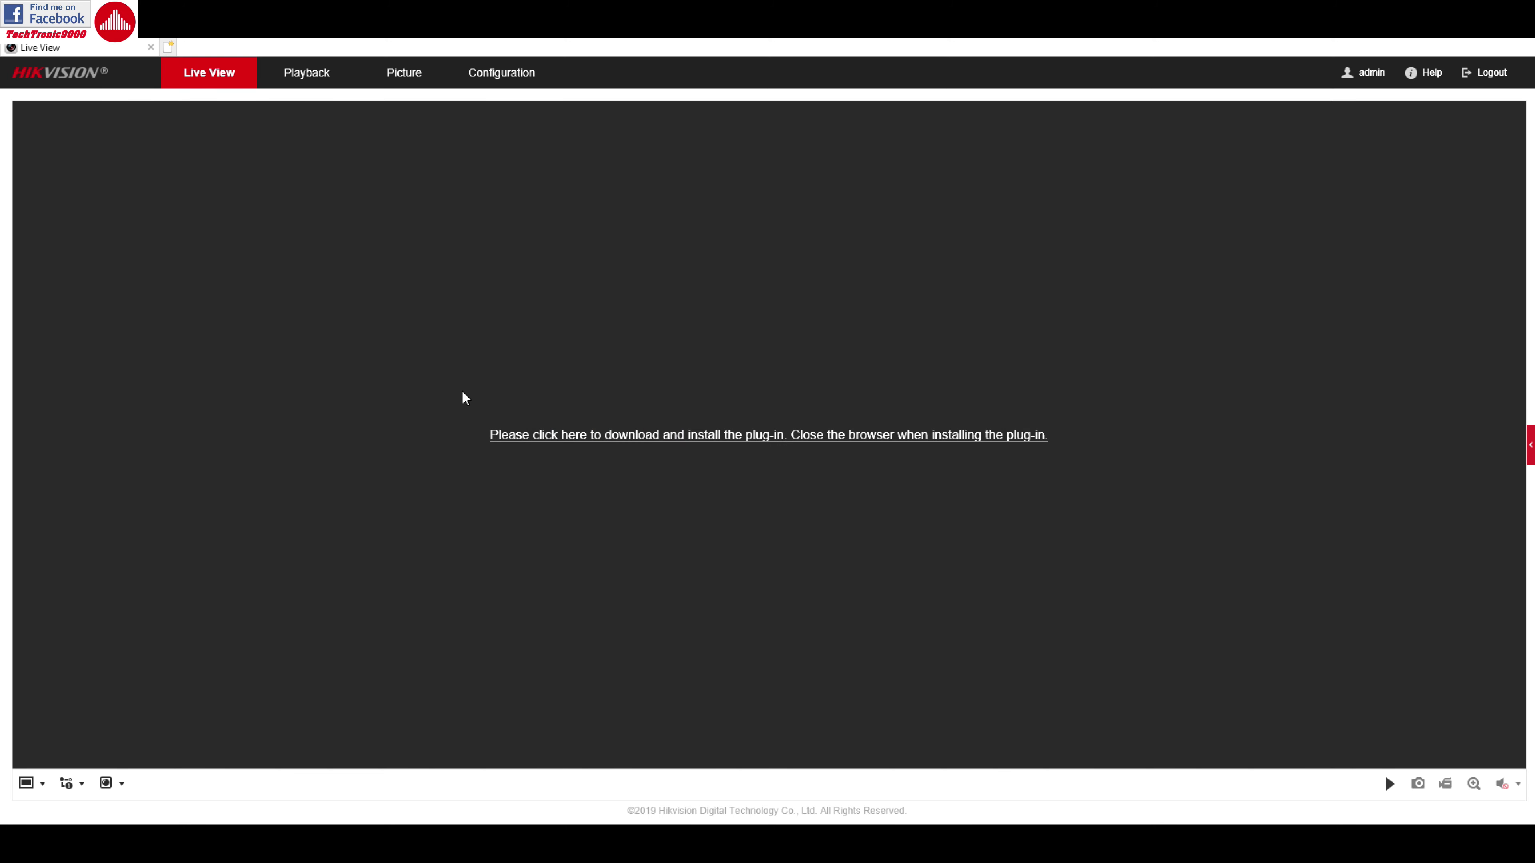
click(643, 438)
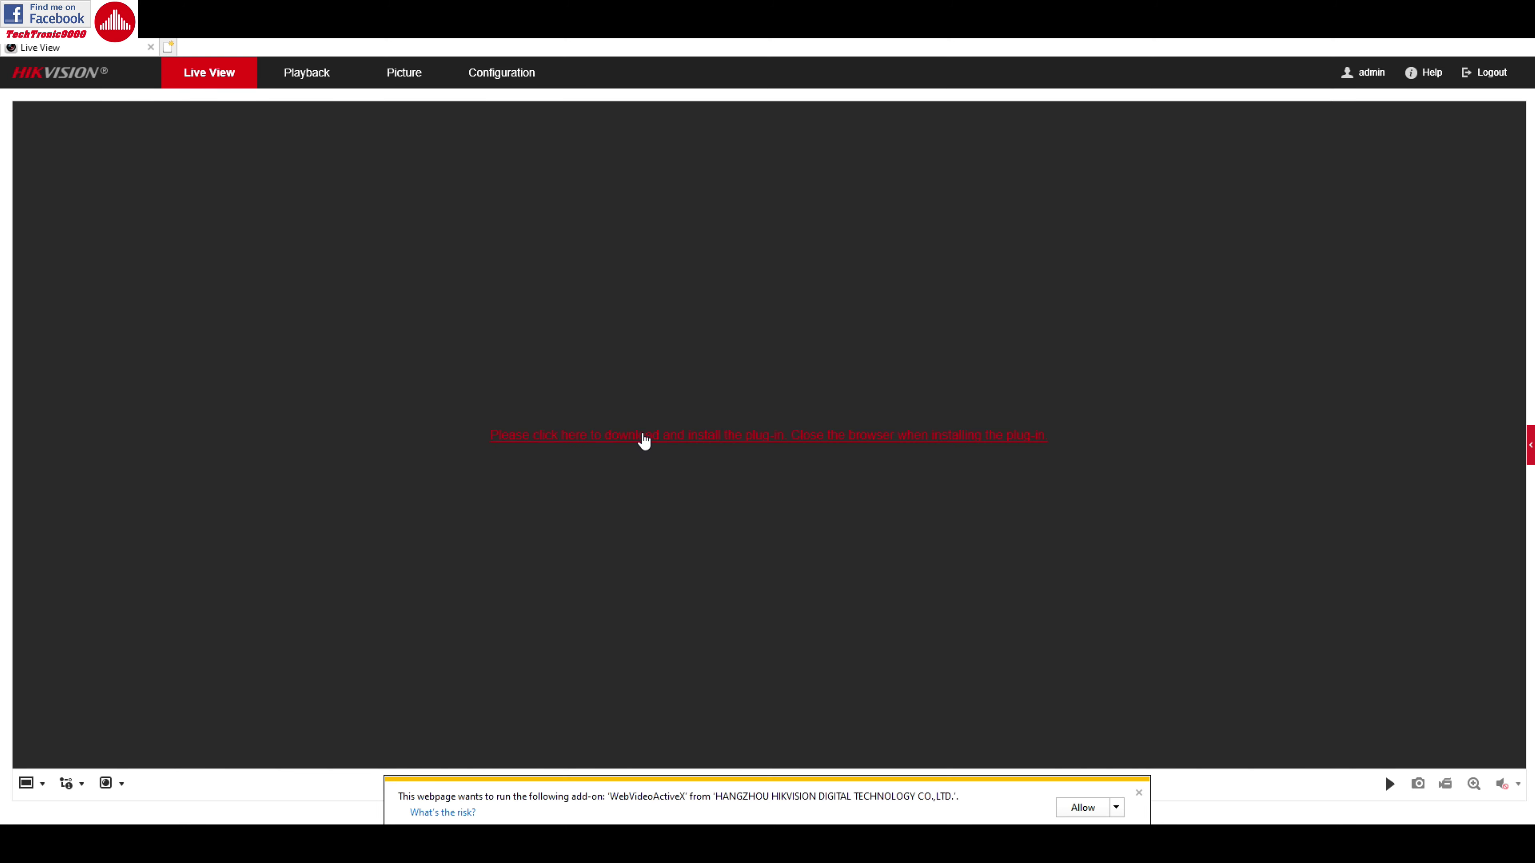
click(1116, 808)
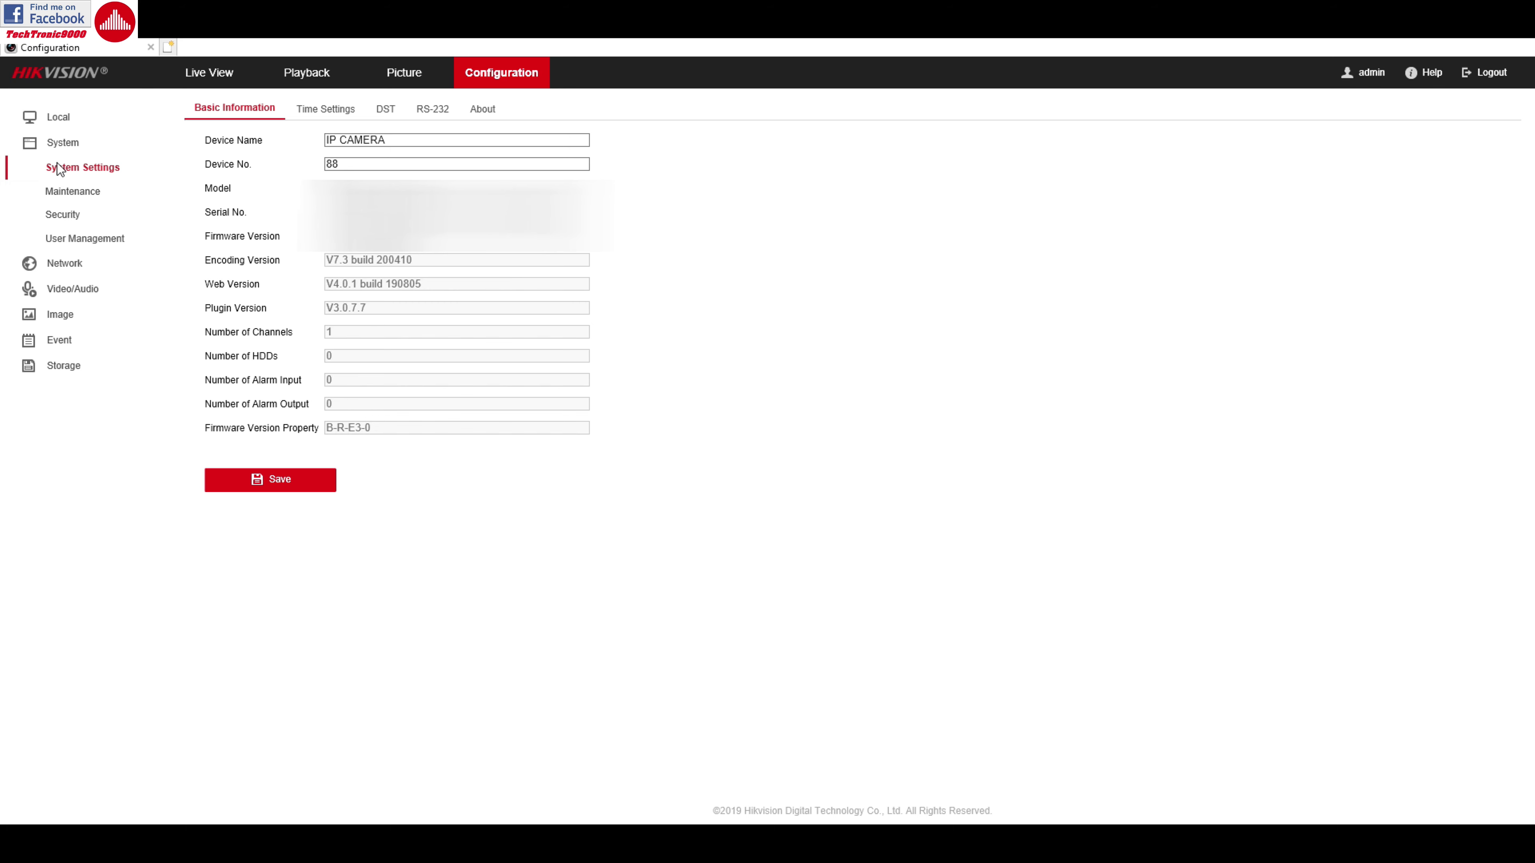
Review the Local, Basic Information, Maintenance, Security and User Management pages, ending on Network TCP/IP
click(62, 129)
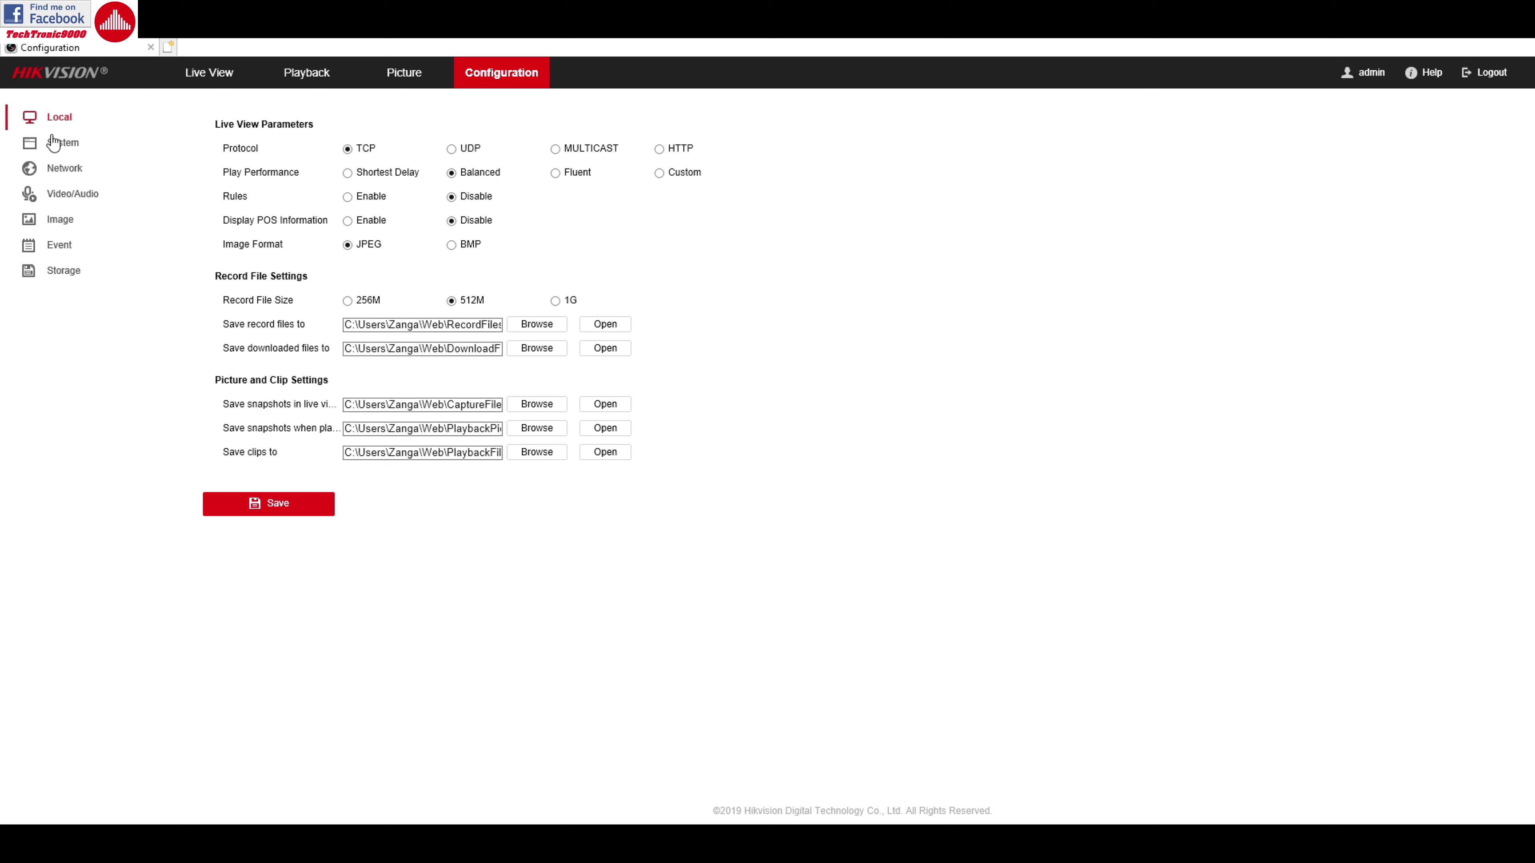
click(66, 149)
click(54, 194)
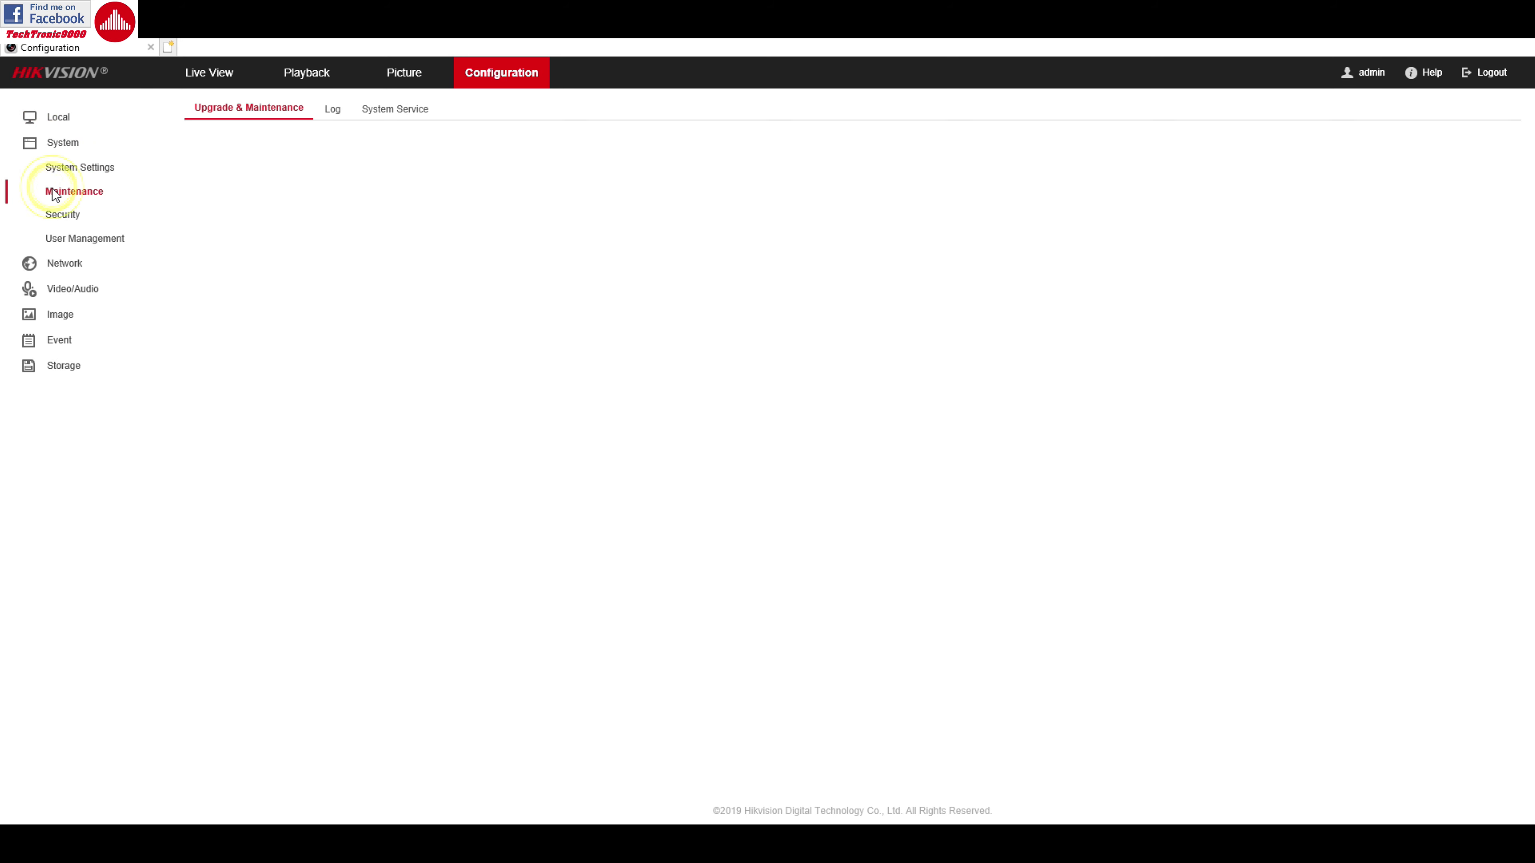
click(61, 215)
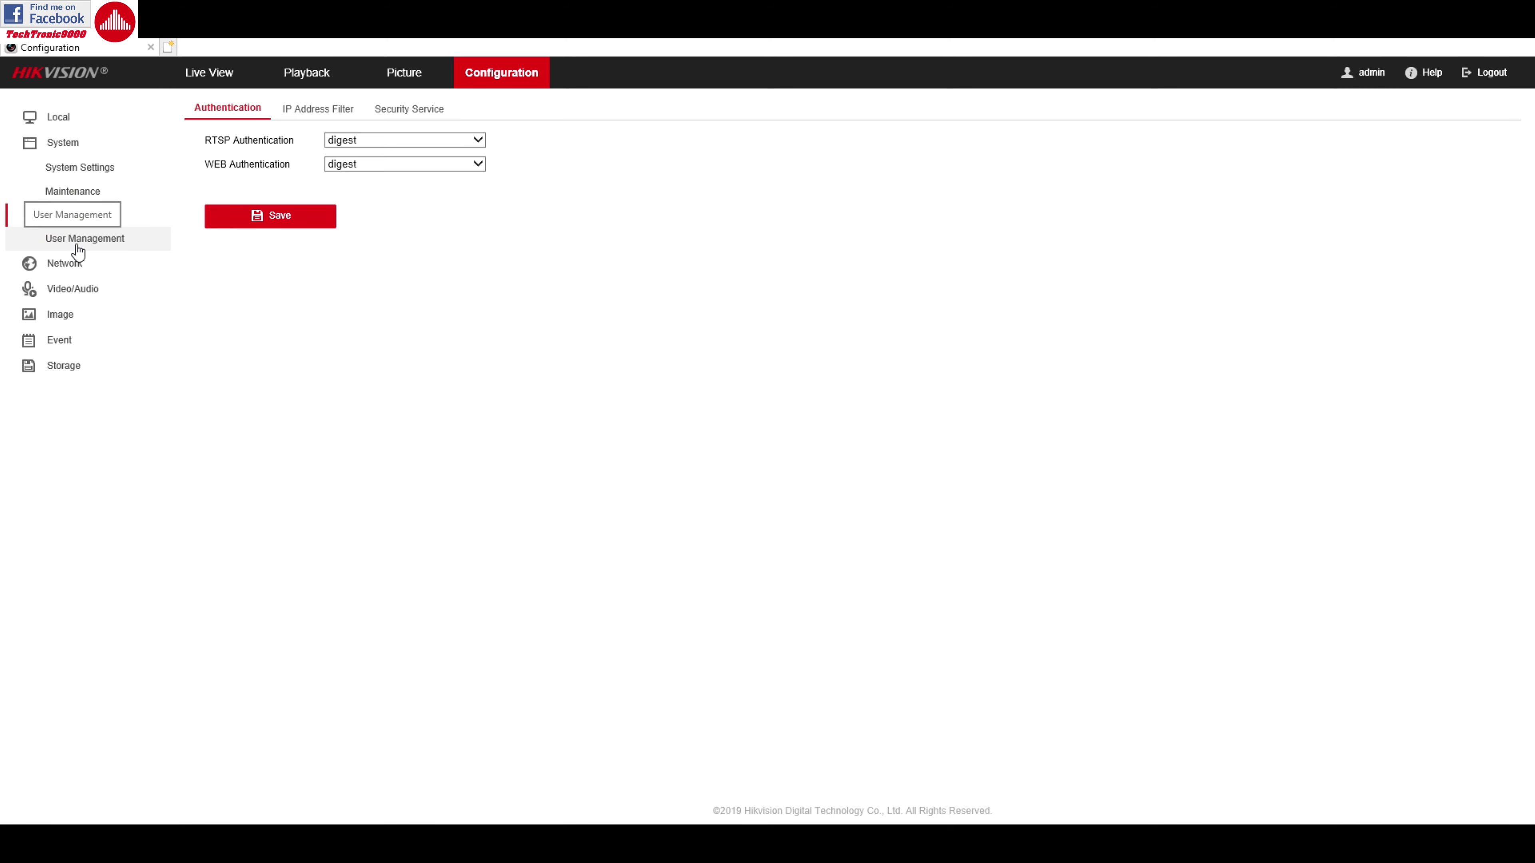
click(77, 246)
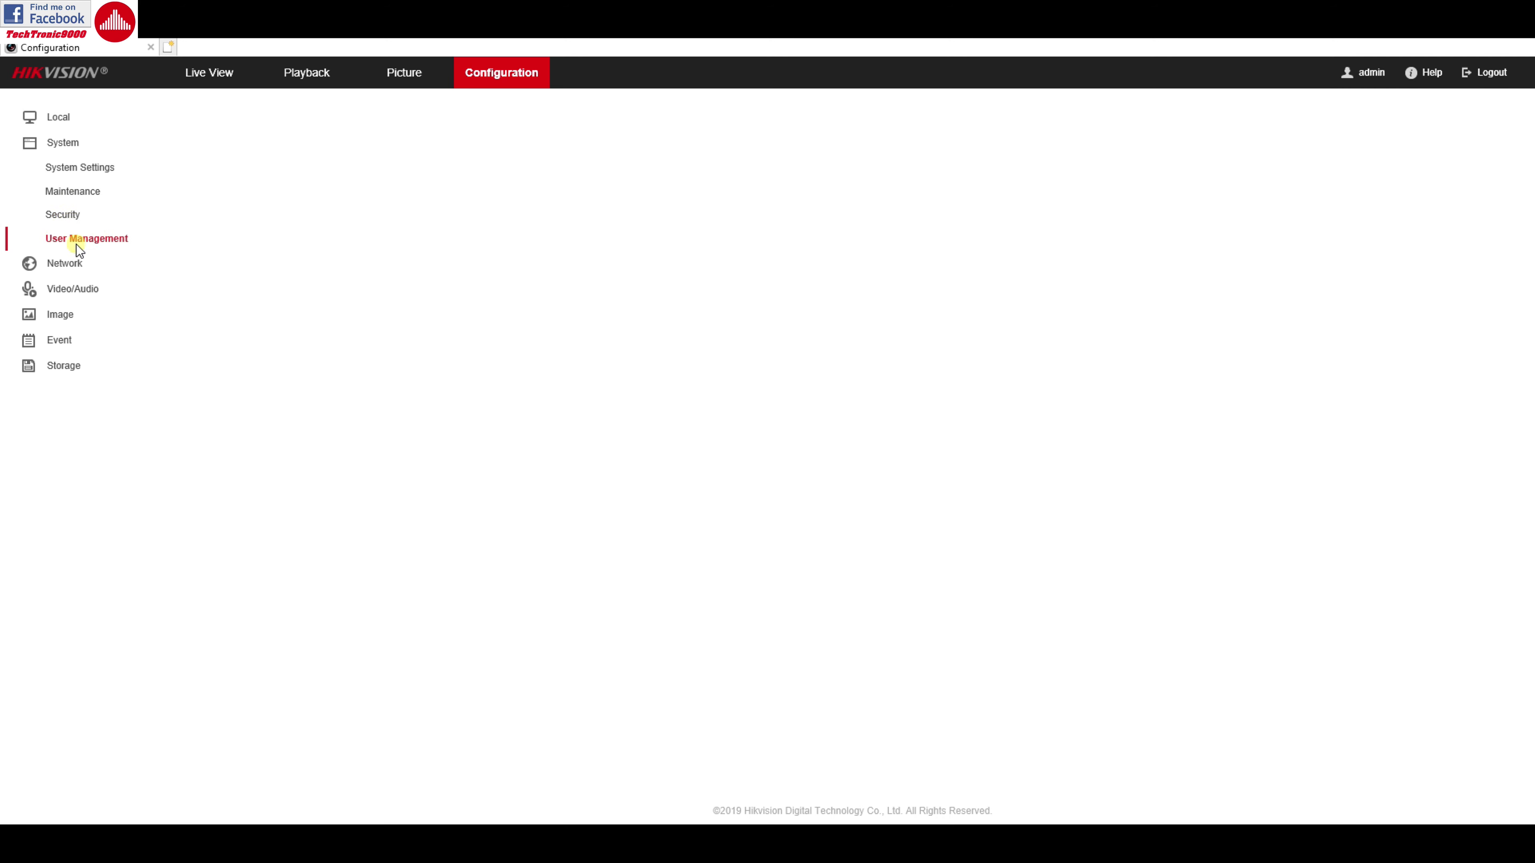
click(73, 273)
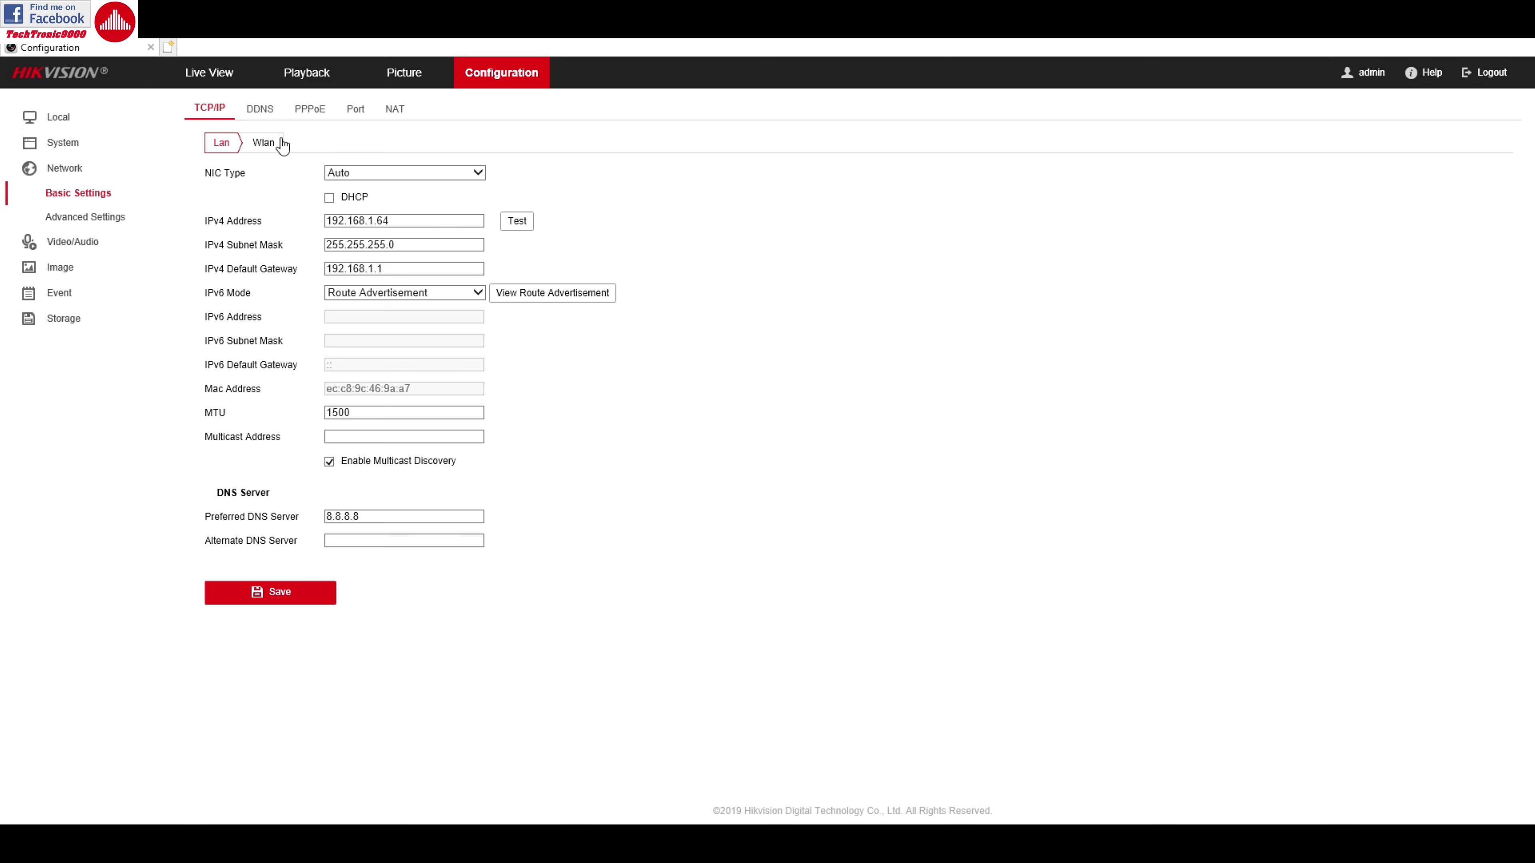
View Wlan settings, then the Advanced Settings Email, Platform Access and HTTPS tabs
click(261, 145)
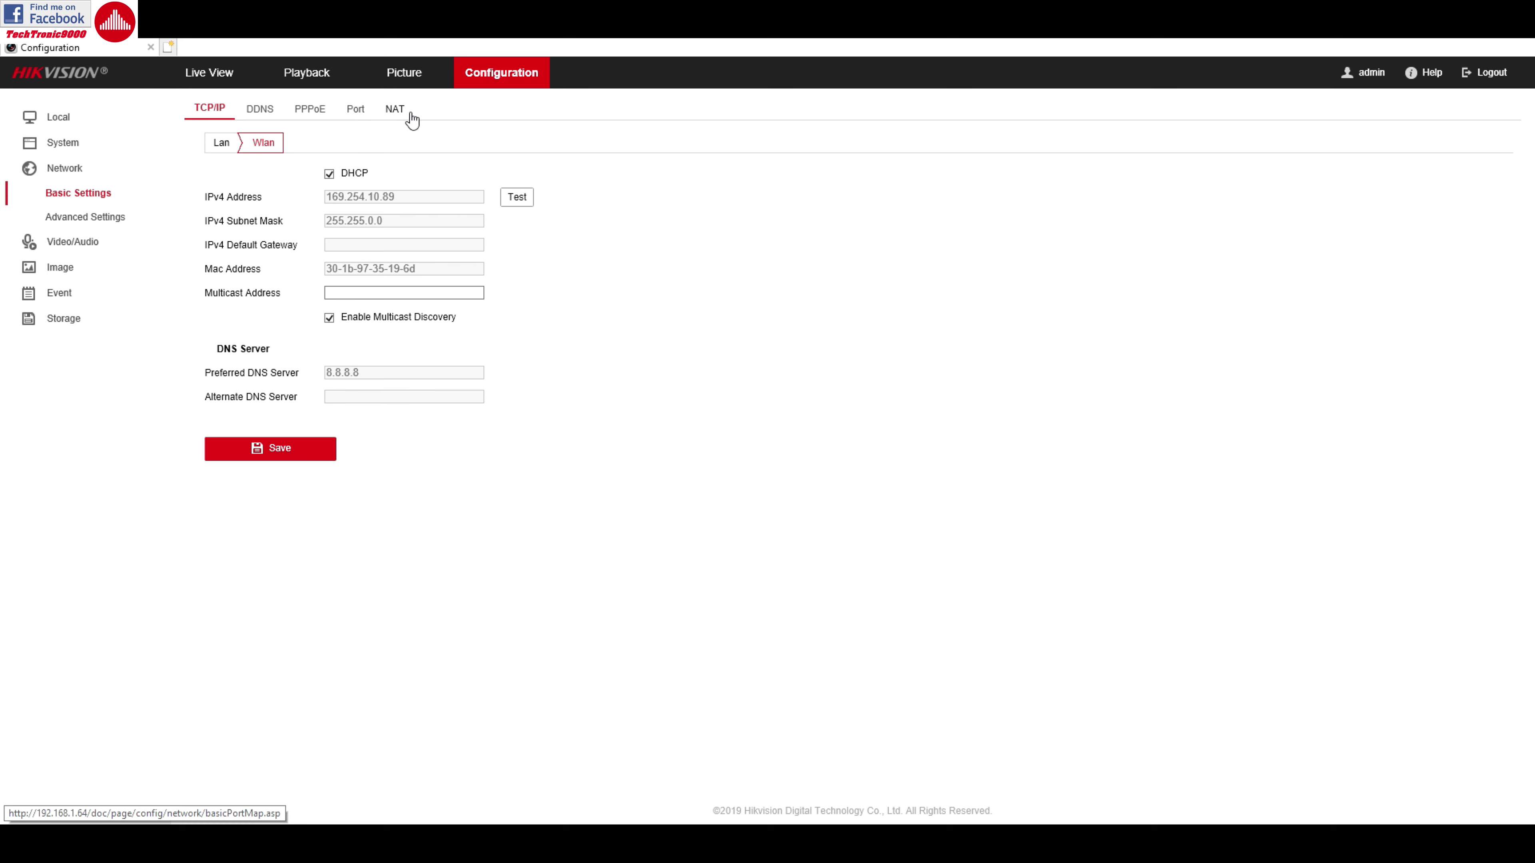
click(94, 216)
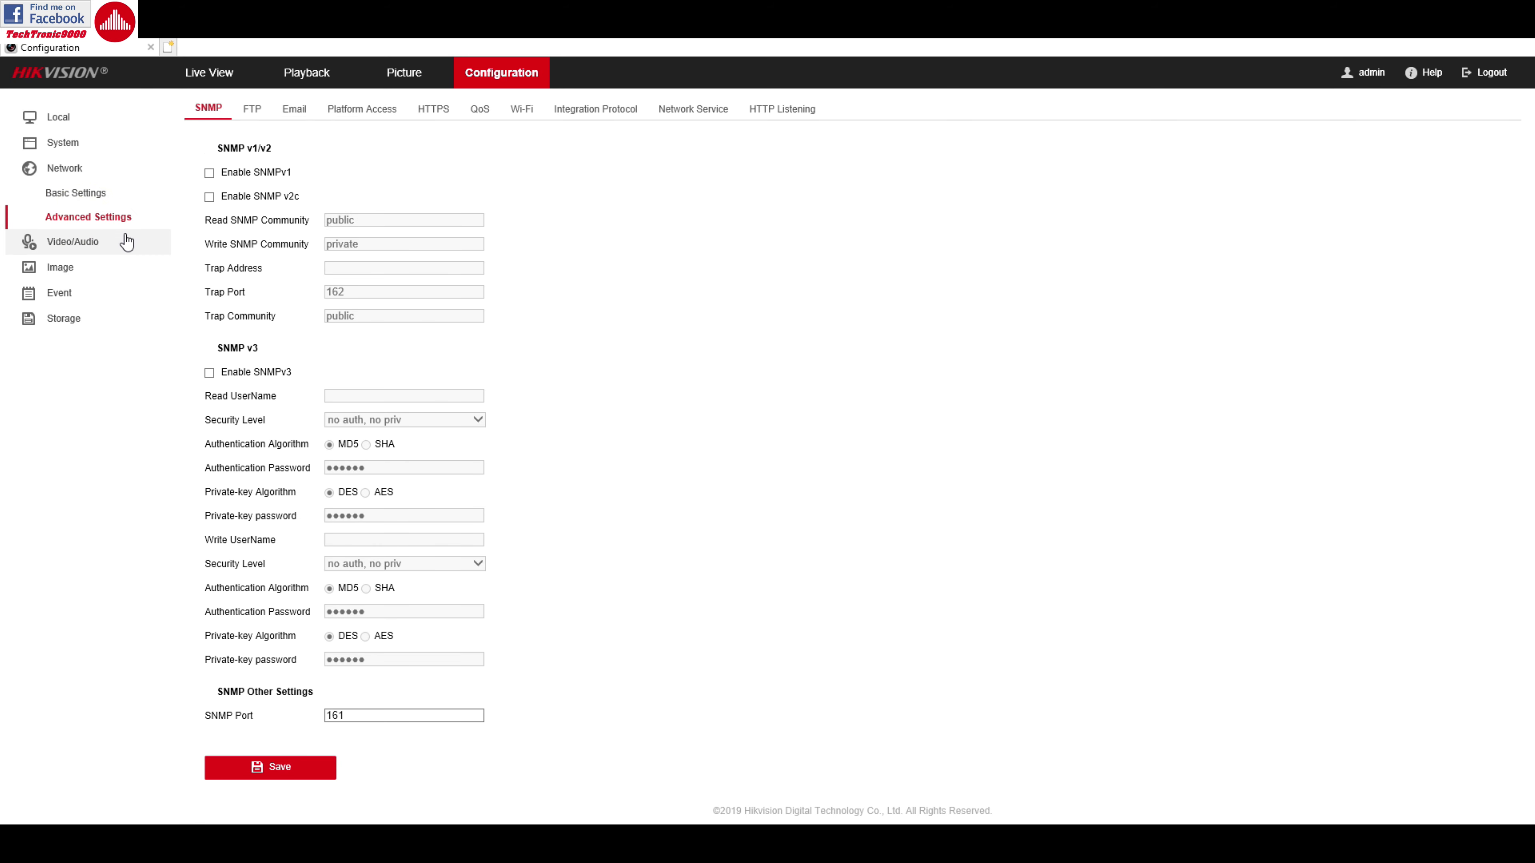
click(253, 113)
click(296, 111)
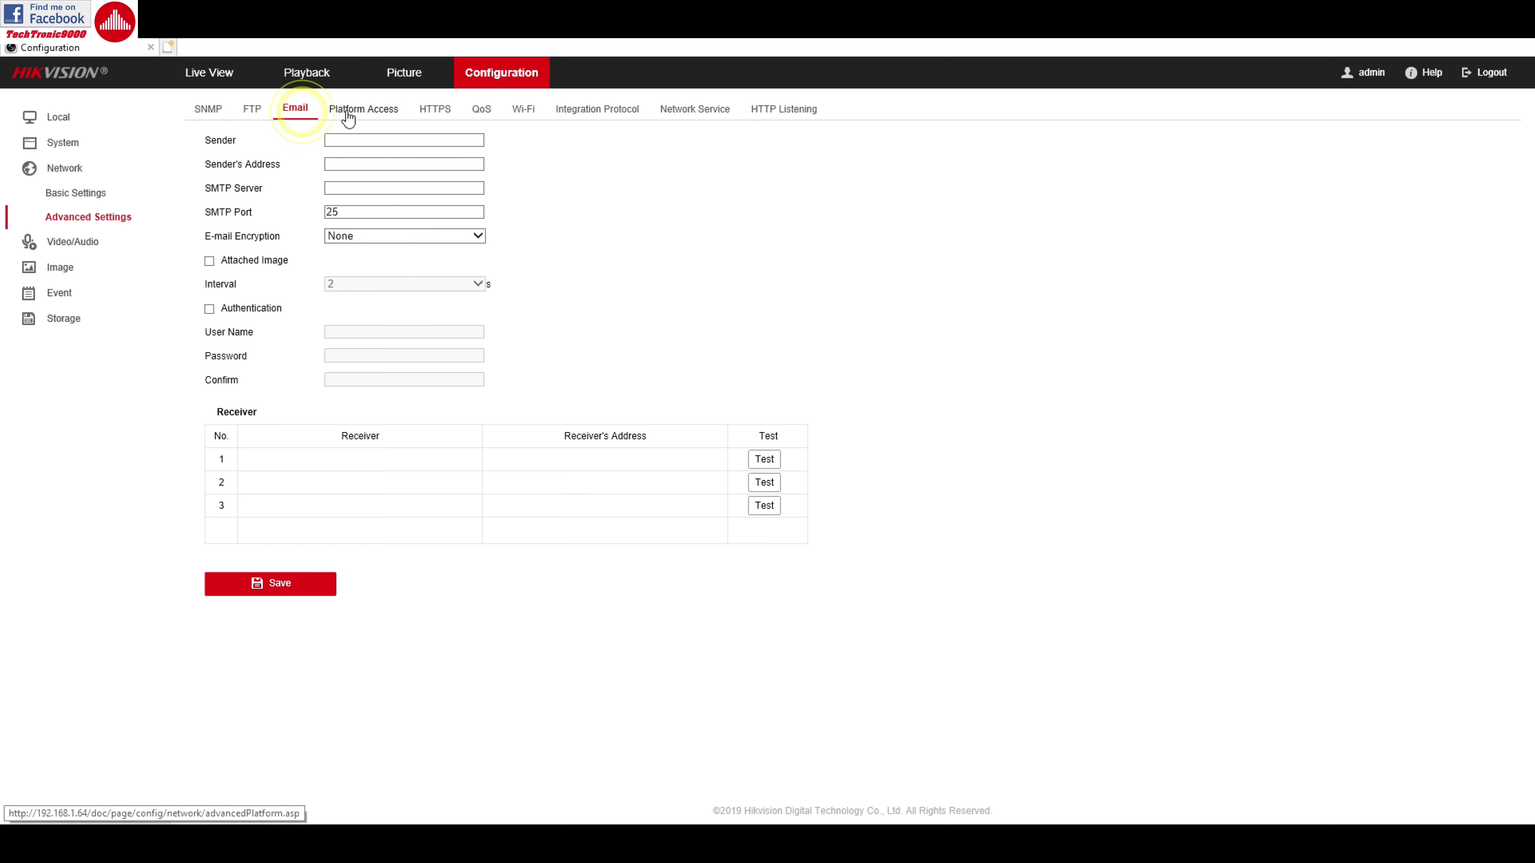
click(340, 109)
Review the QoS, Wi-Fi, Integration Protocol, Network Service and HTTP Listening tabs, then show Video/Audio
click(446, 112)
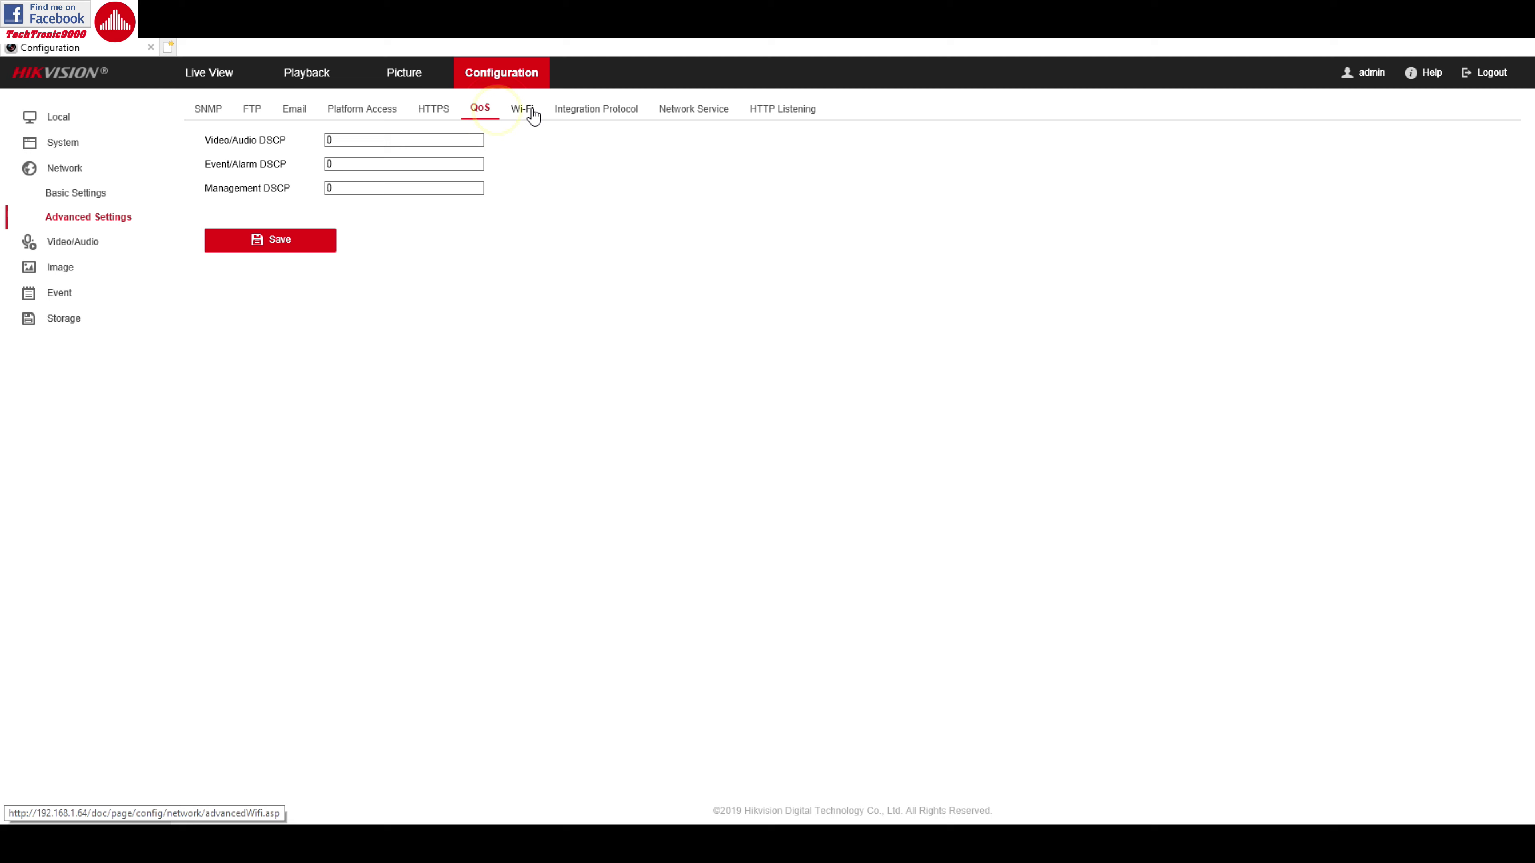
click(532, 115)
click(595, 109)
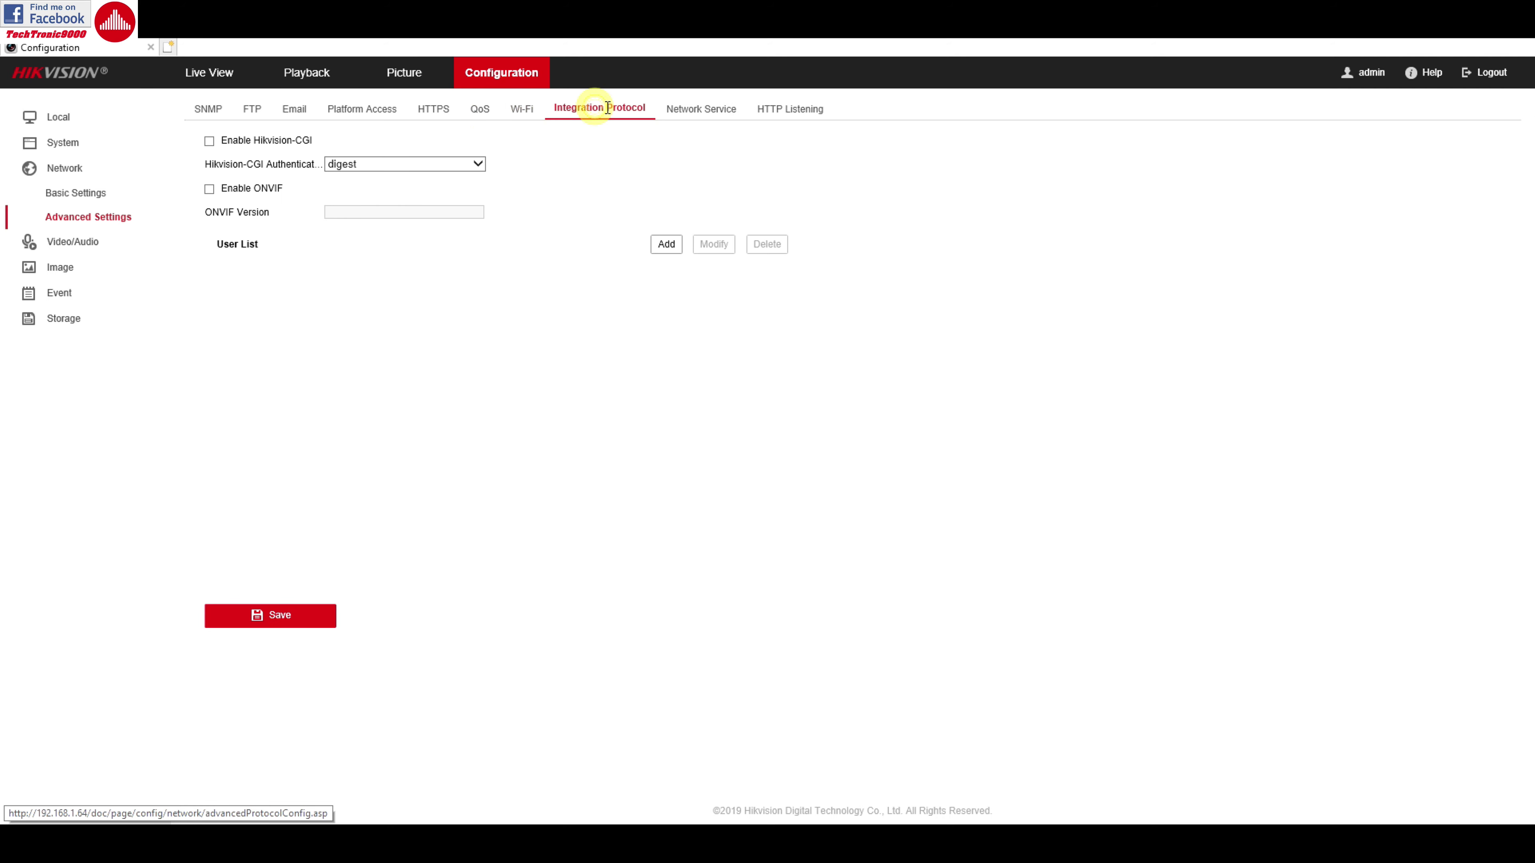
click(672, 113)
click(763, 111)
click(517, 112)
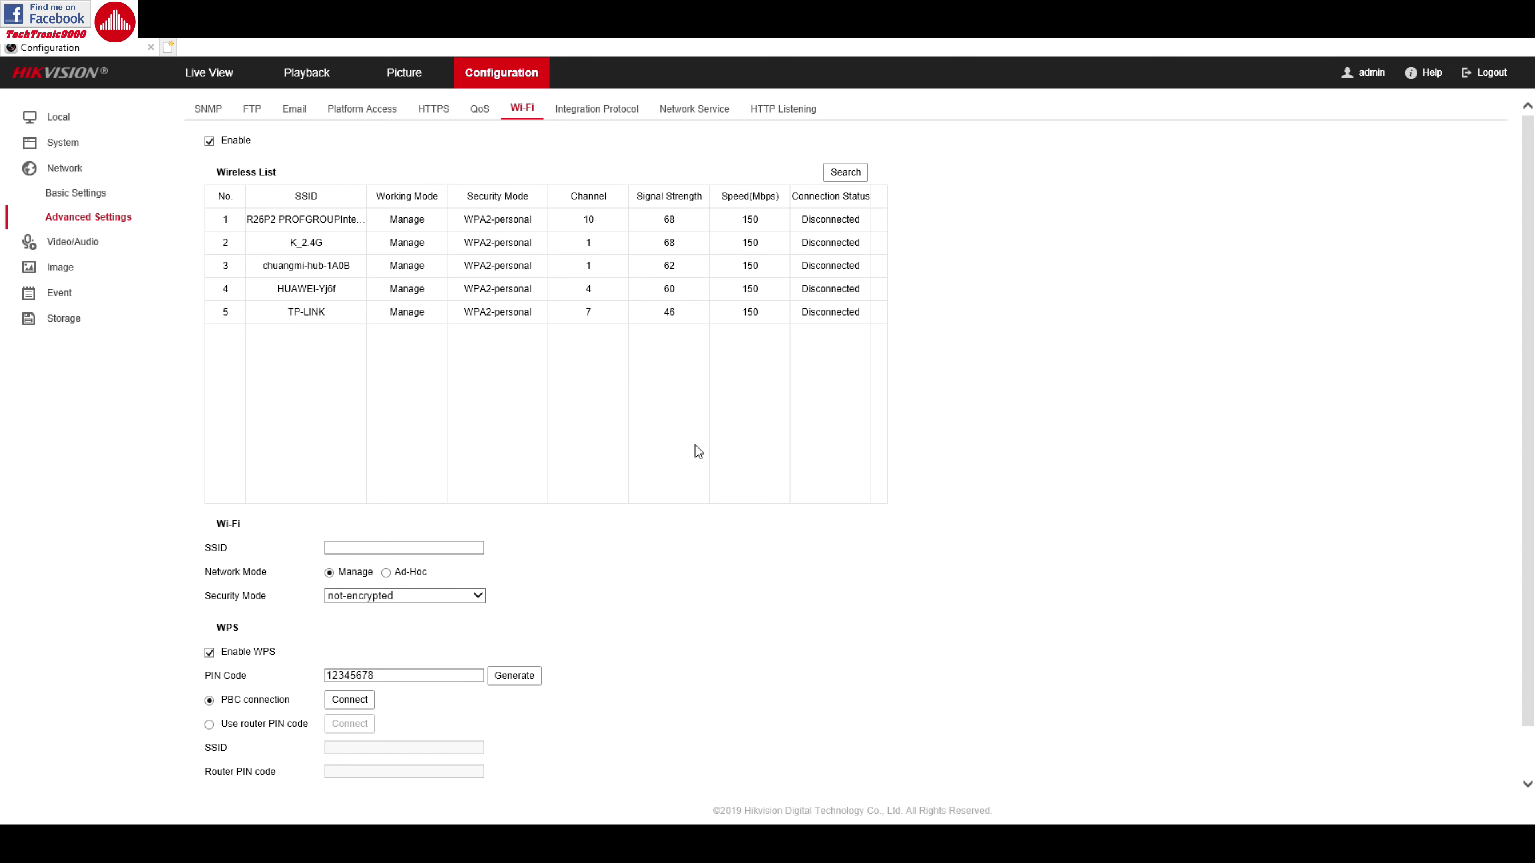
click(70, 243)
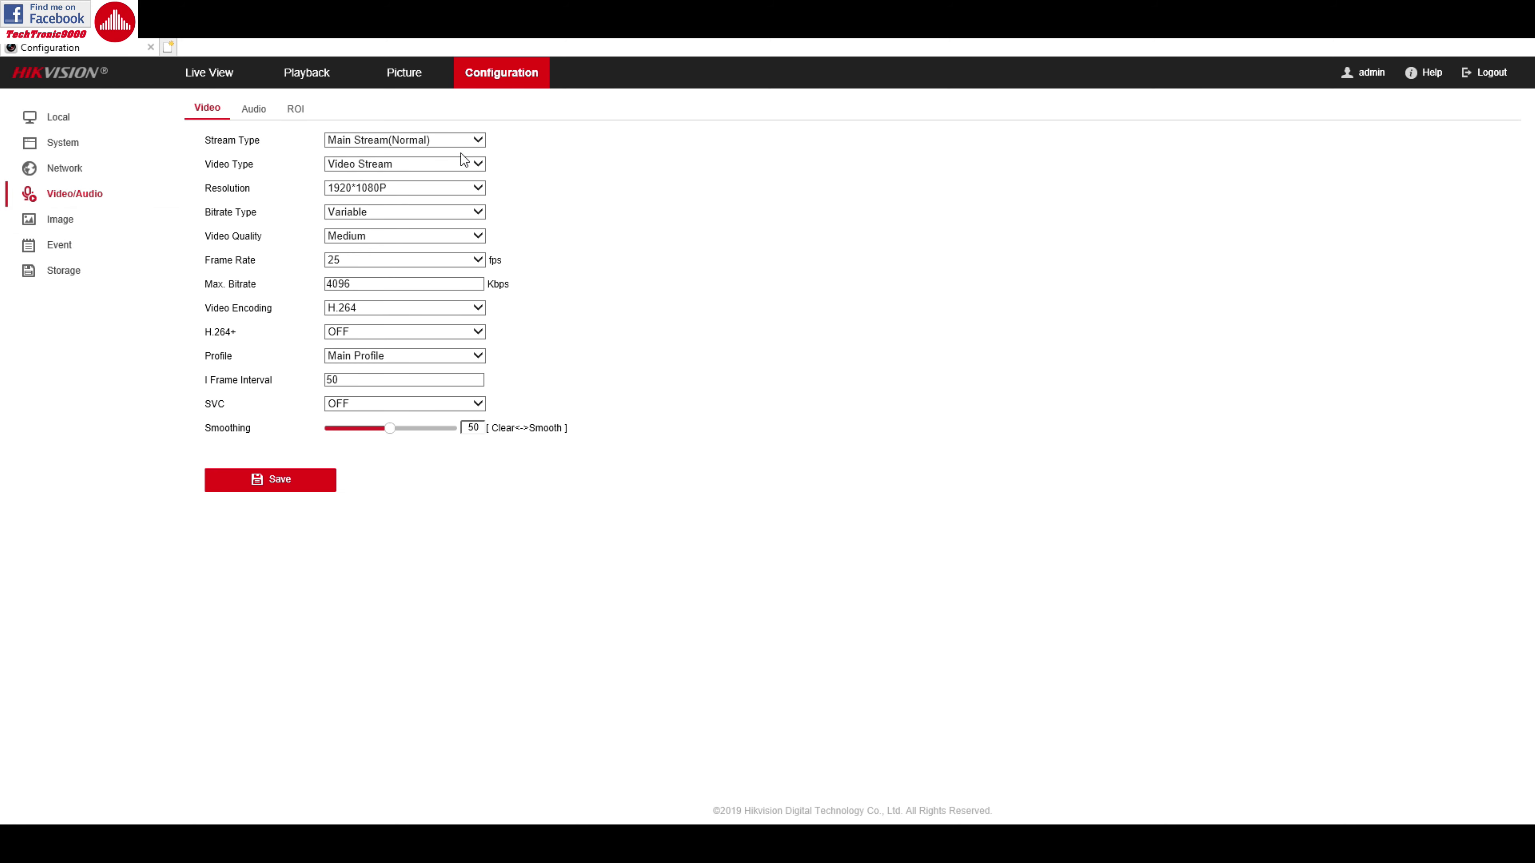
Keep resolution at 1920*1080P and expand each Image Display Settings section, from exposure to video standard
click(477, 188)
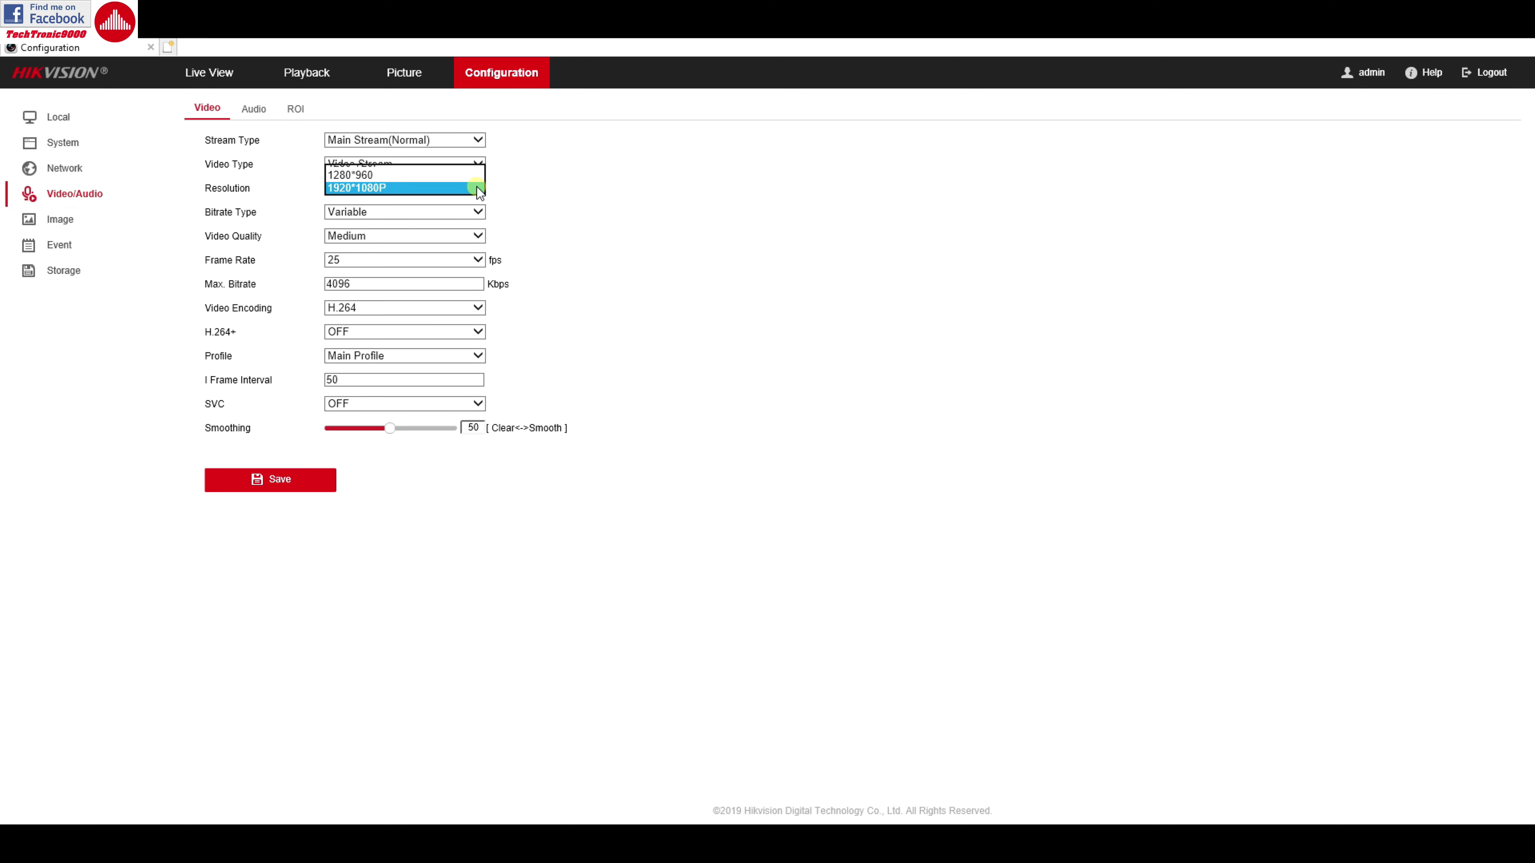
click(423, 186)
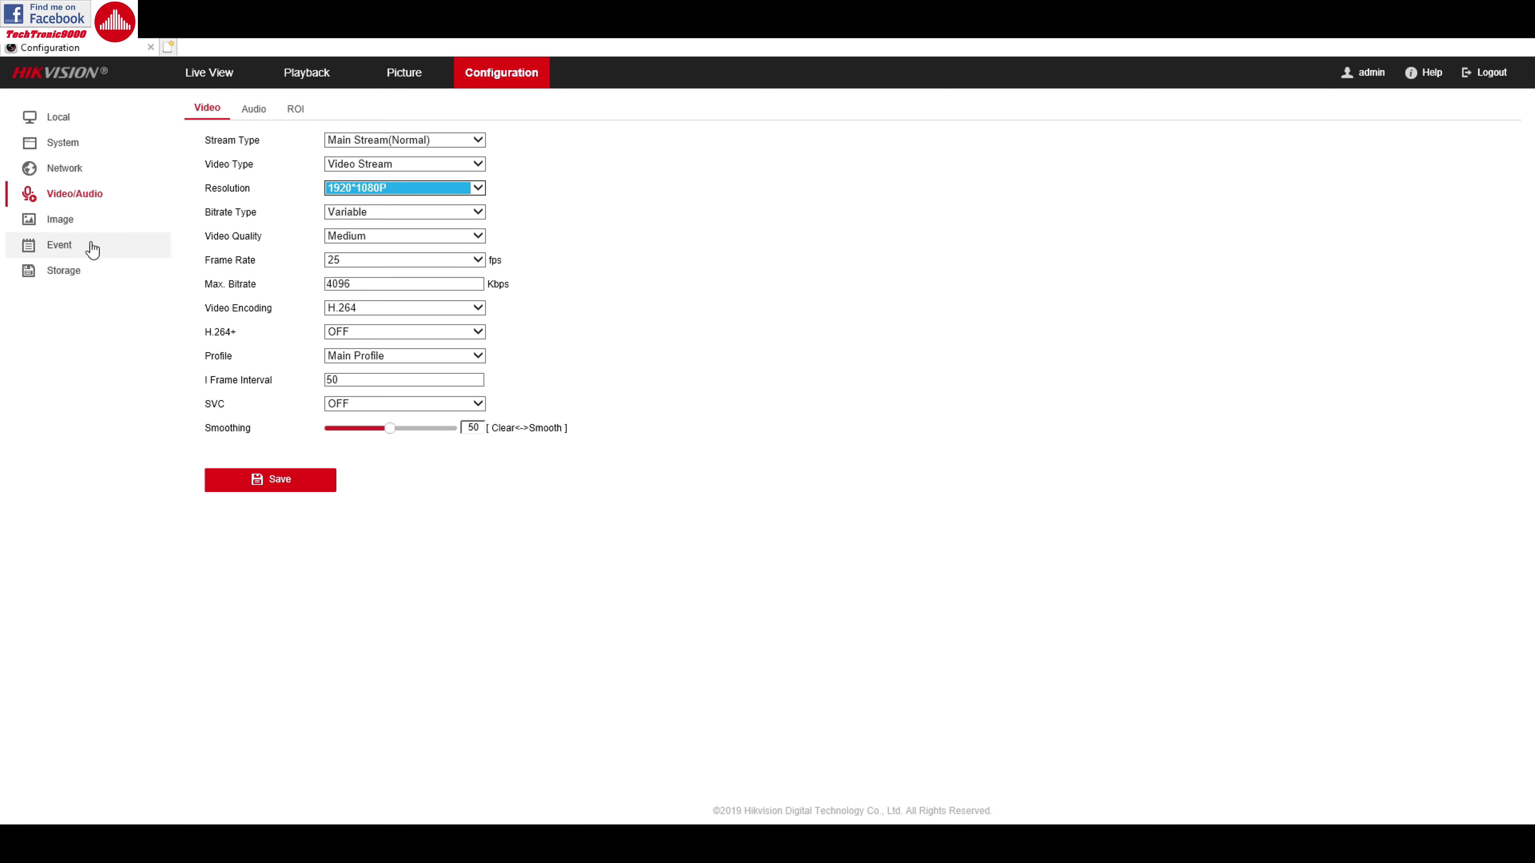
click(71, 228)
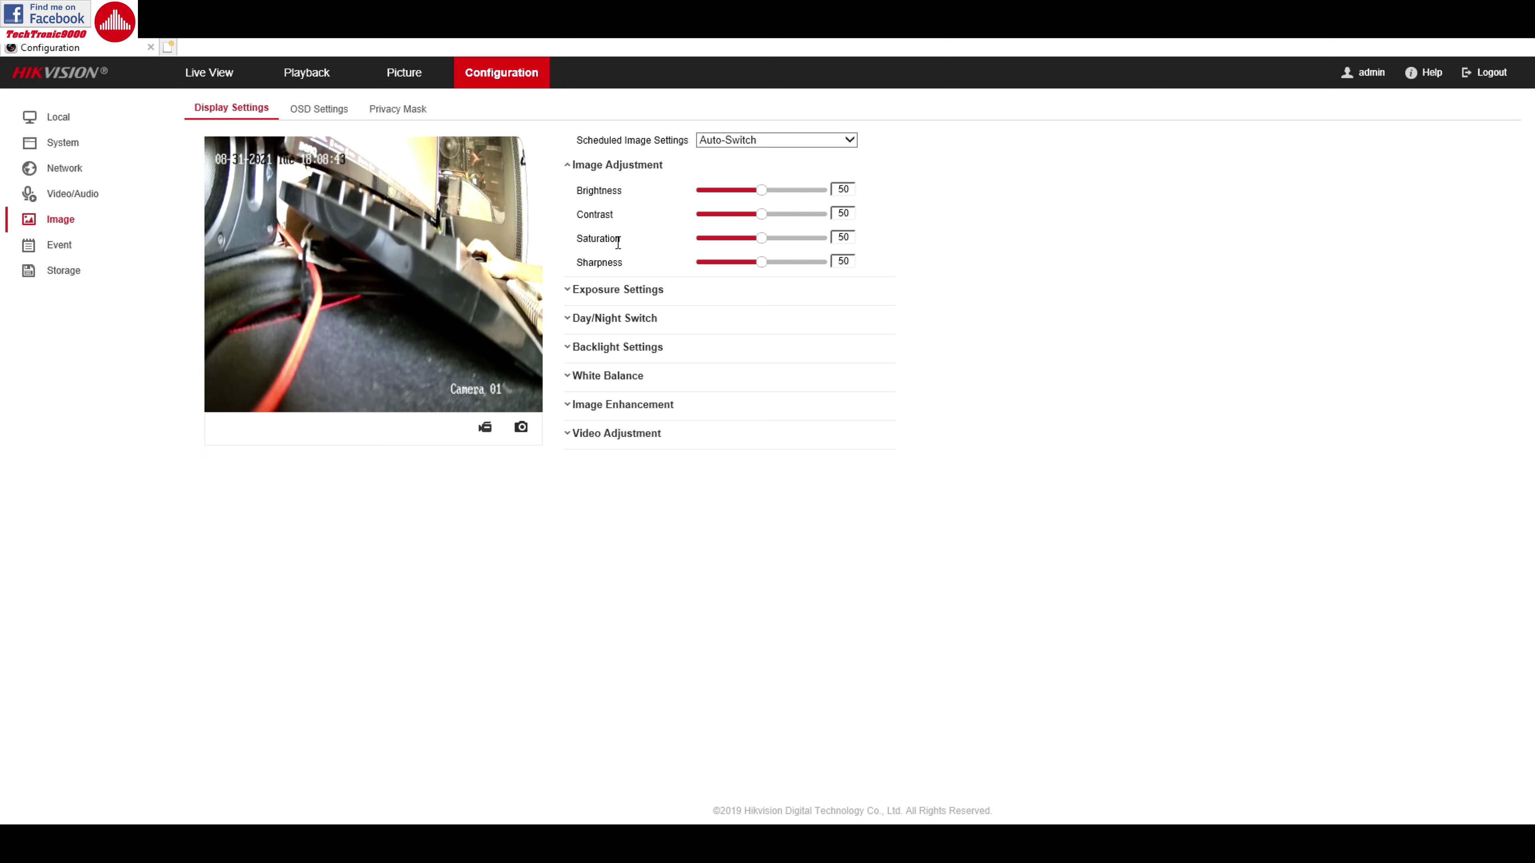
click(616, 290)
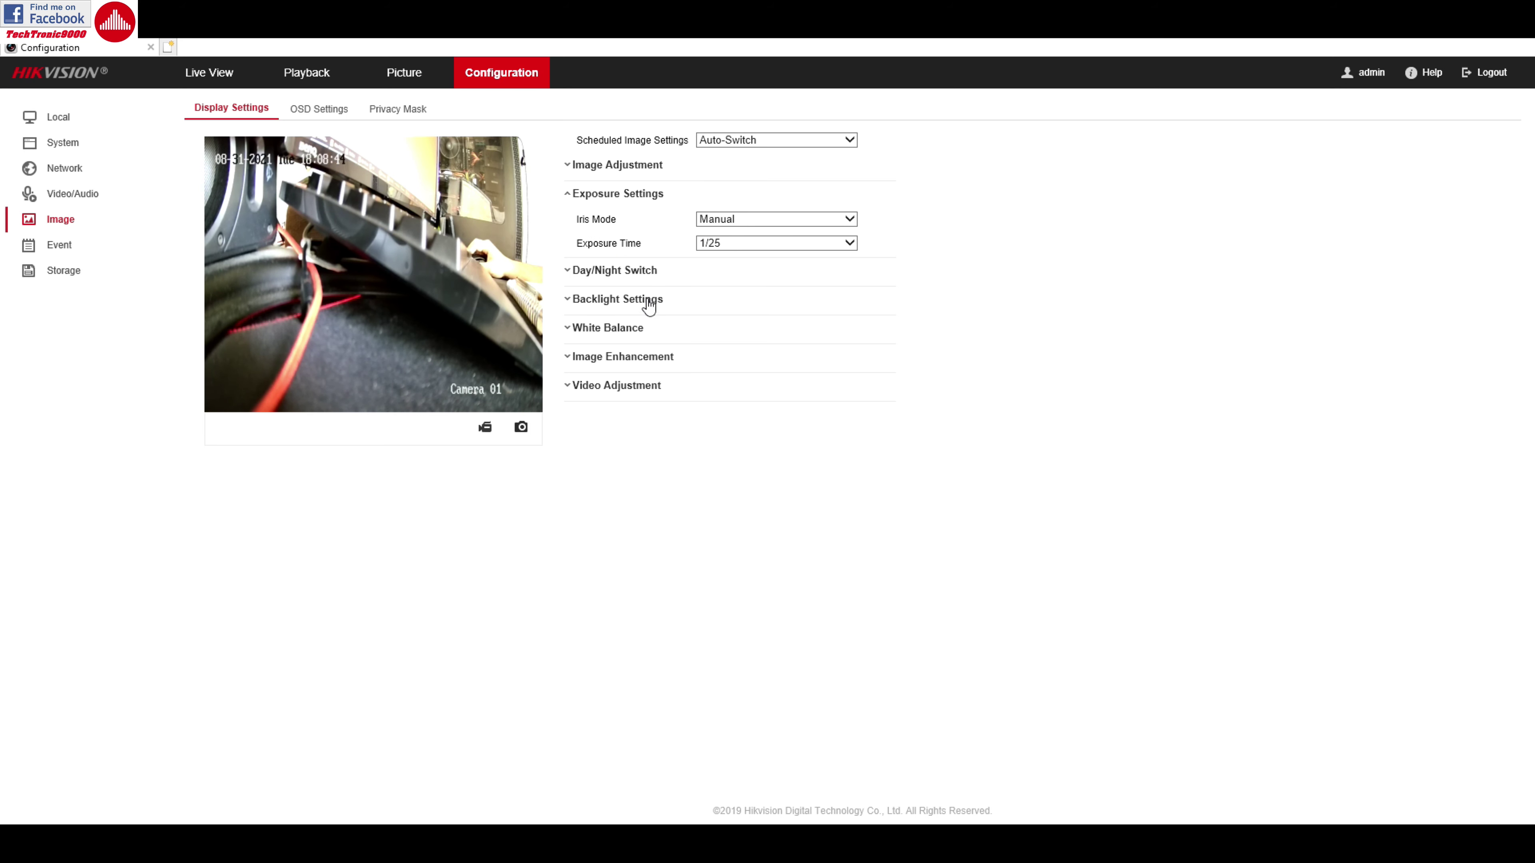
click(623, 277)
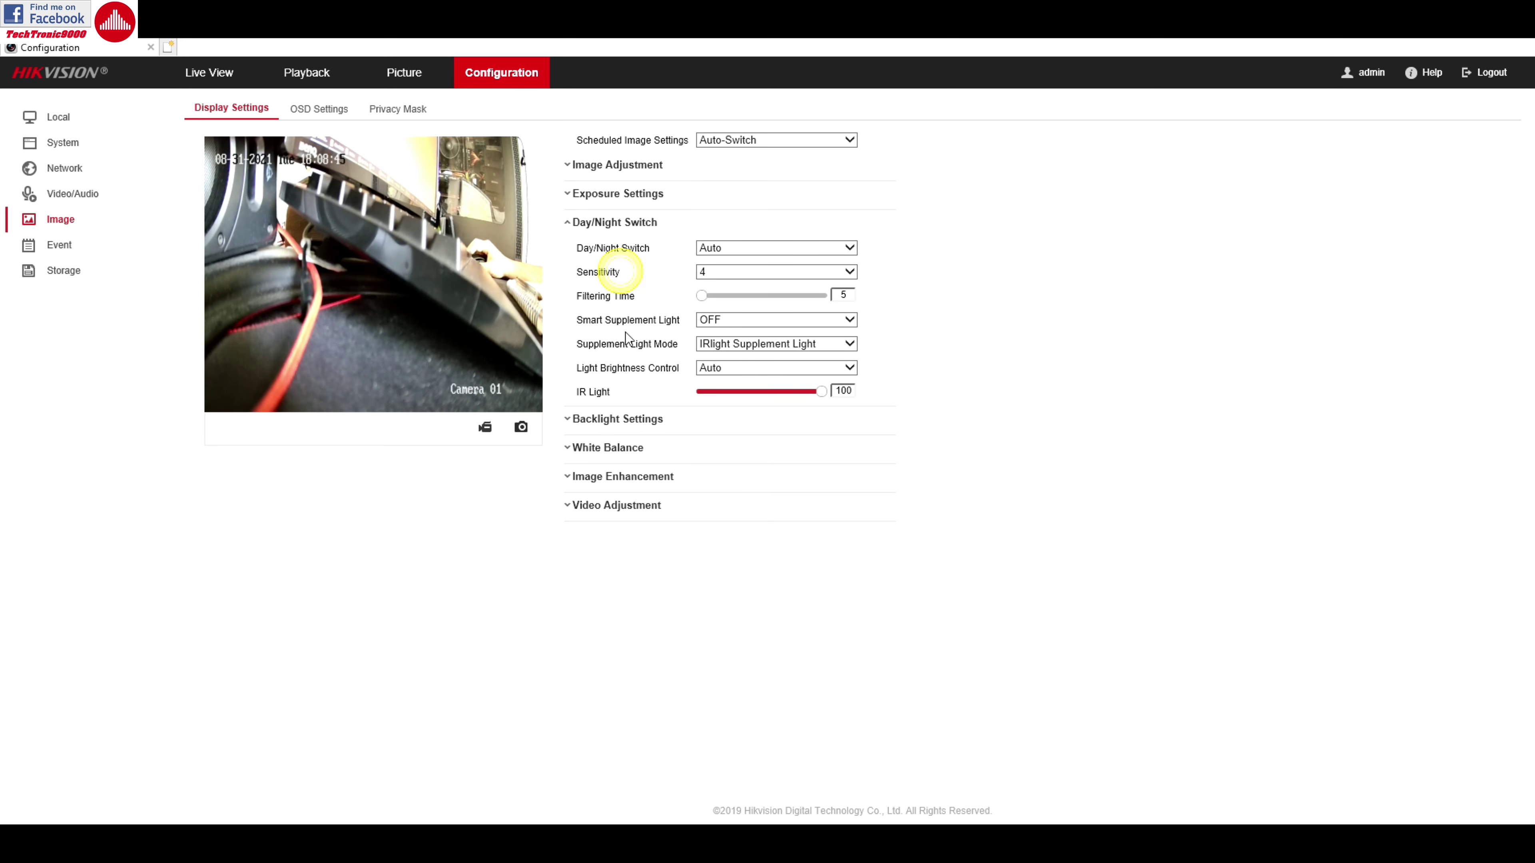
click(645, 420)
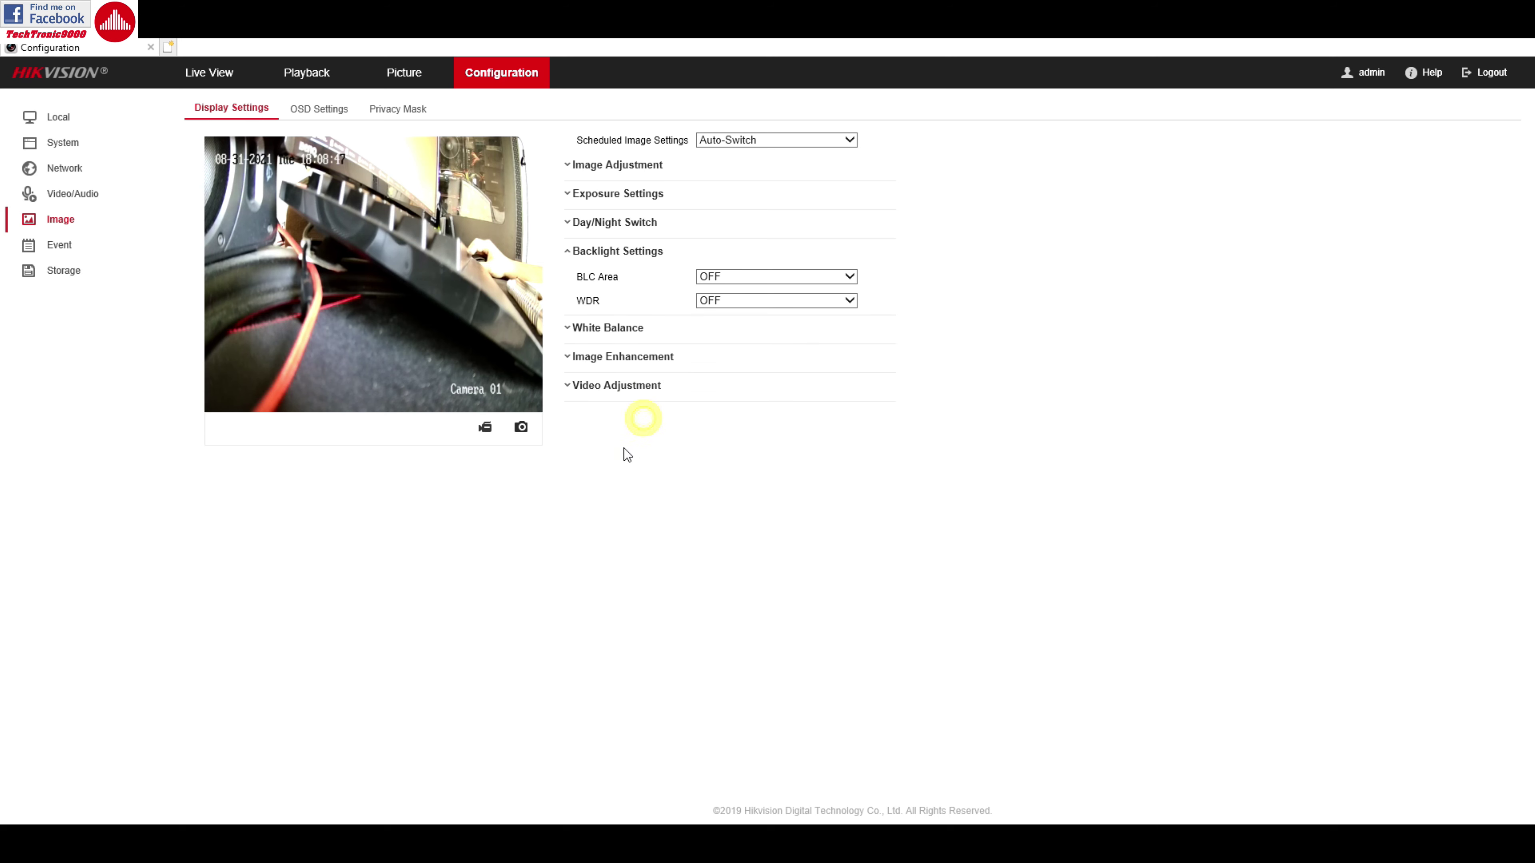
click(623, 338)
click(633, 333)
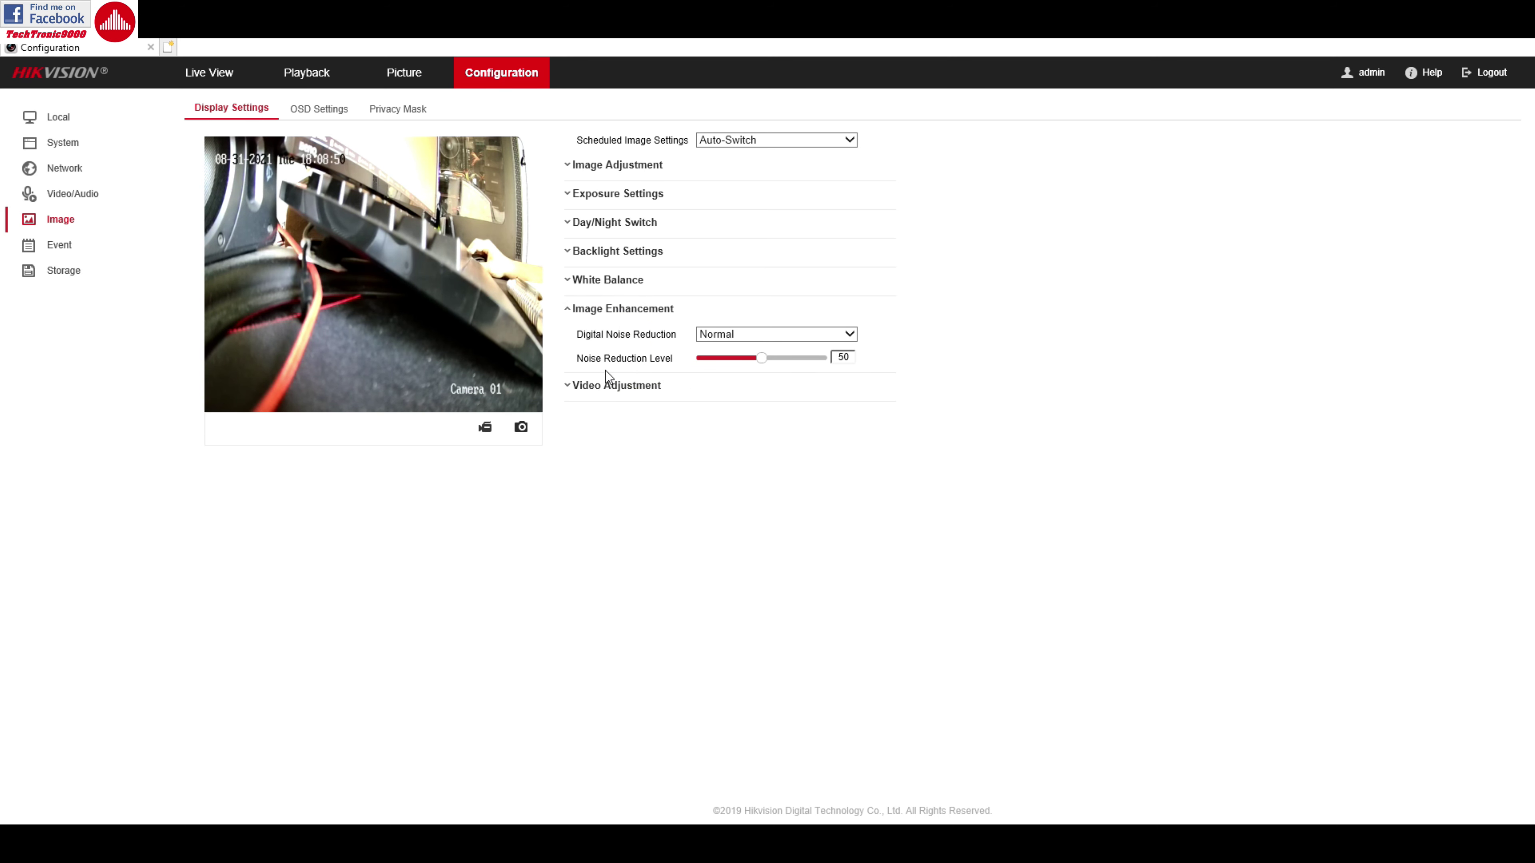
double_click(639, 398)
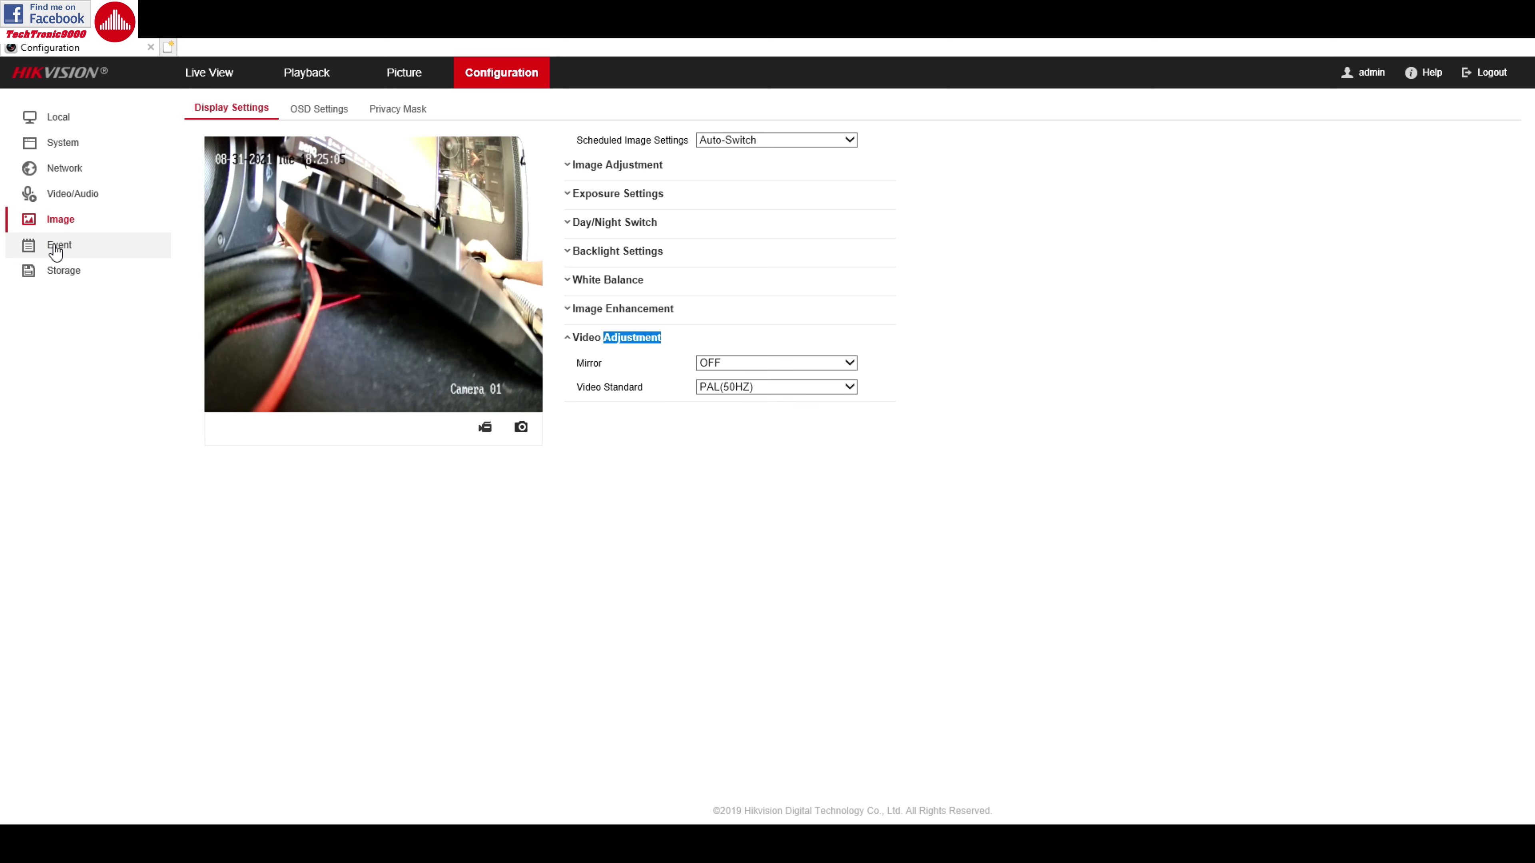
Browse the Event tabs and motion detection schedule and linkage, ending on Video Tampering
click(59, 245)
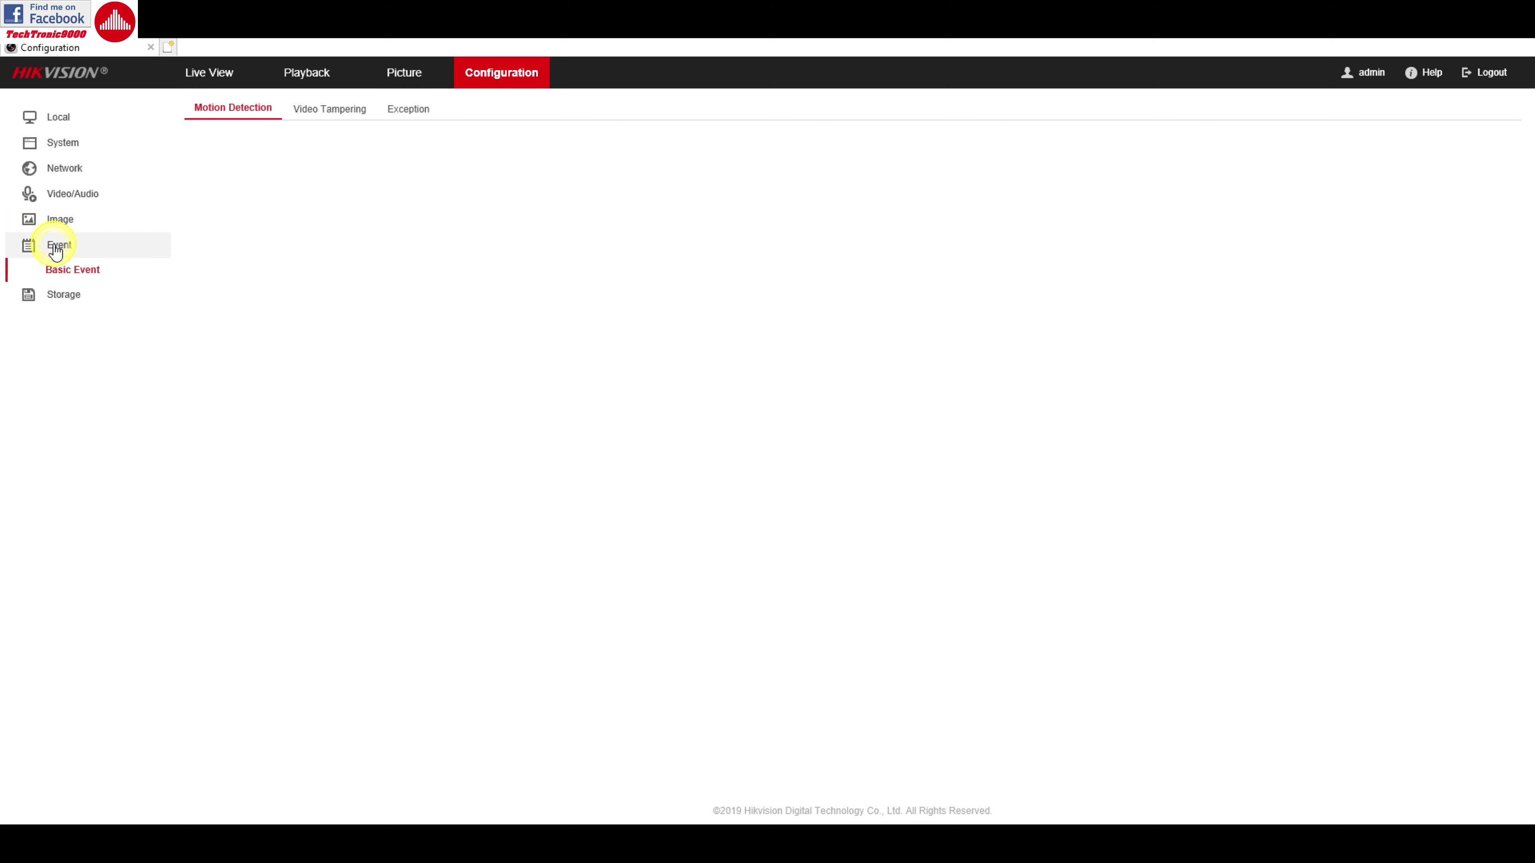
click(310, 113)
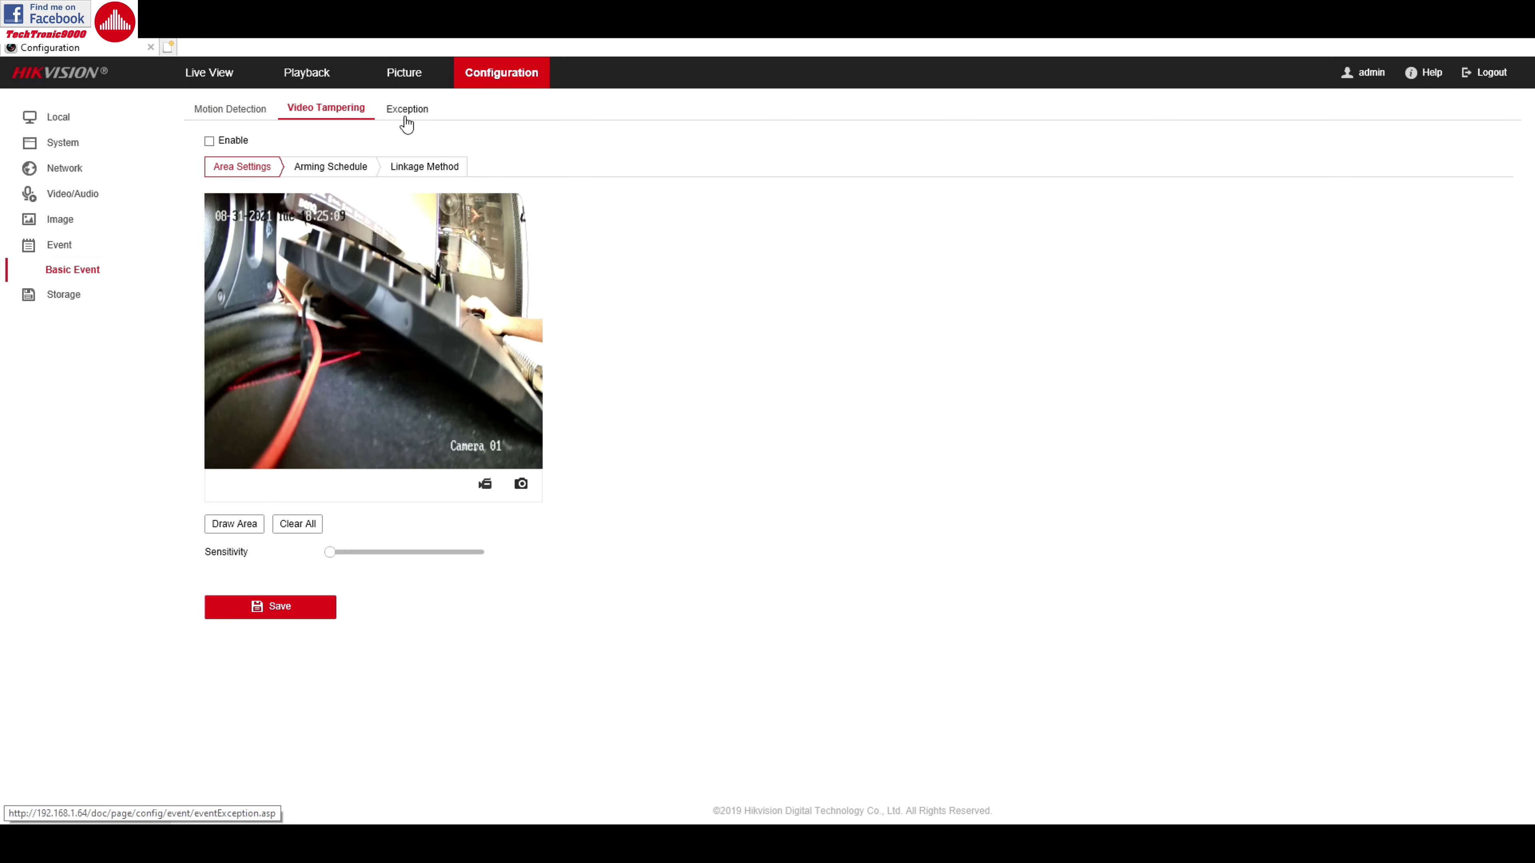
click(404, 112)
click(229, 111)
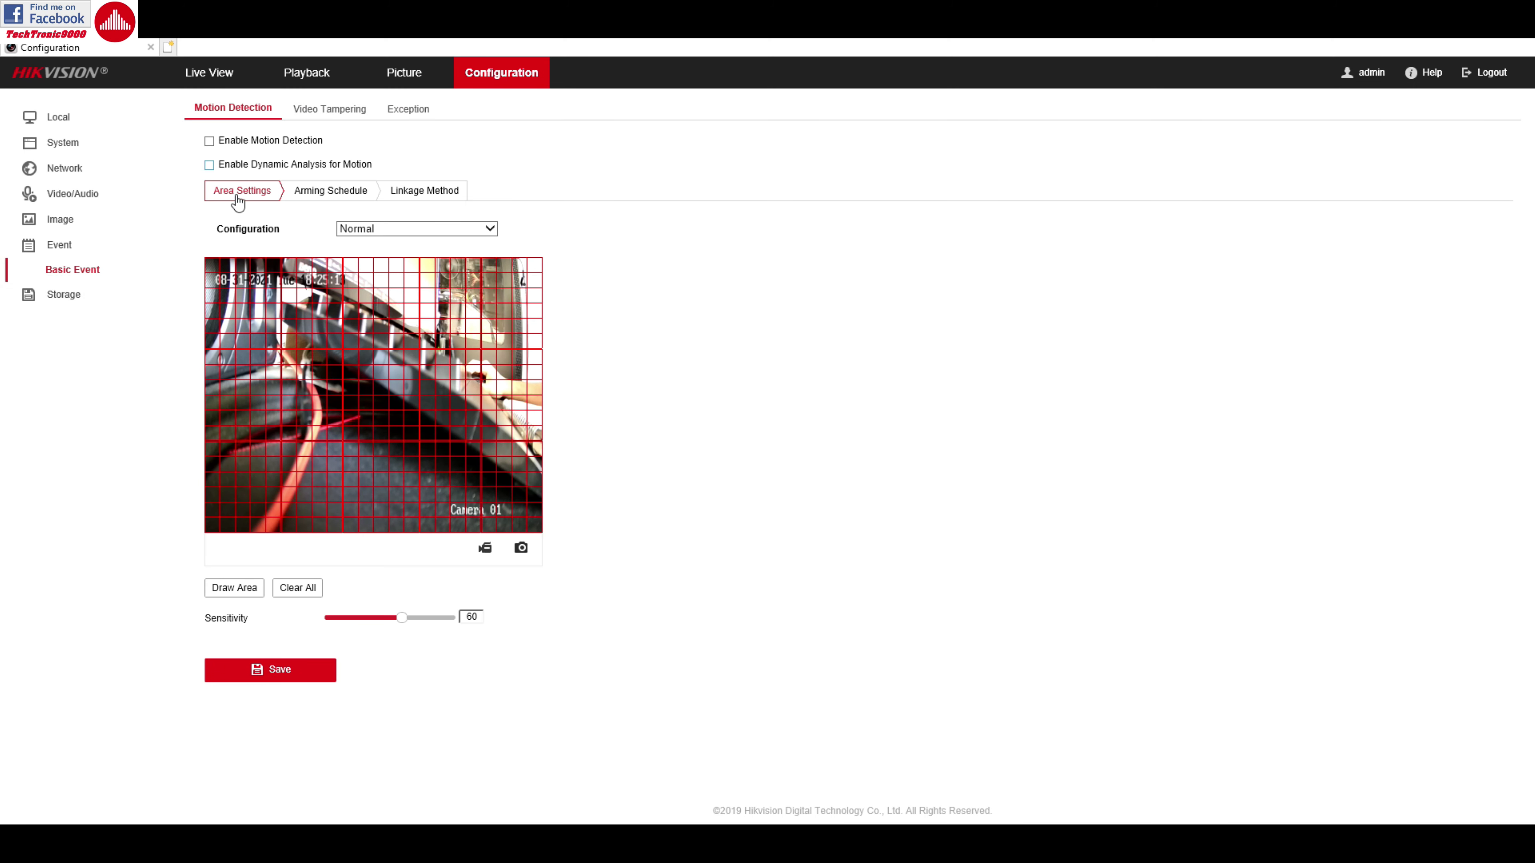
click(360, 196)
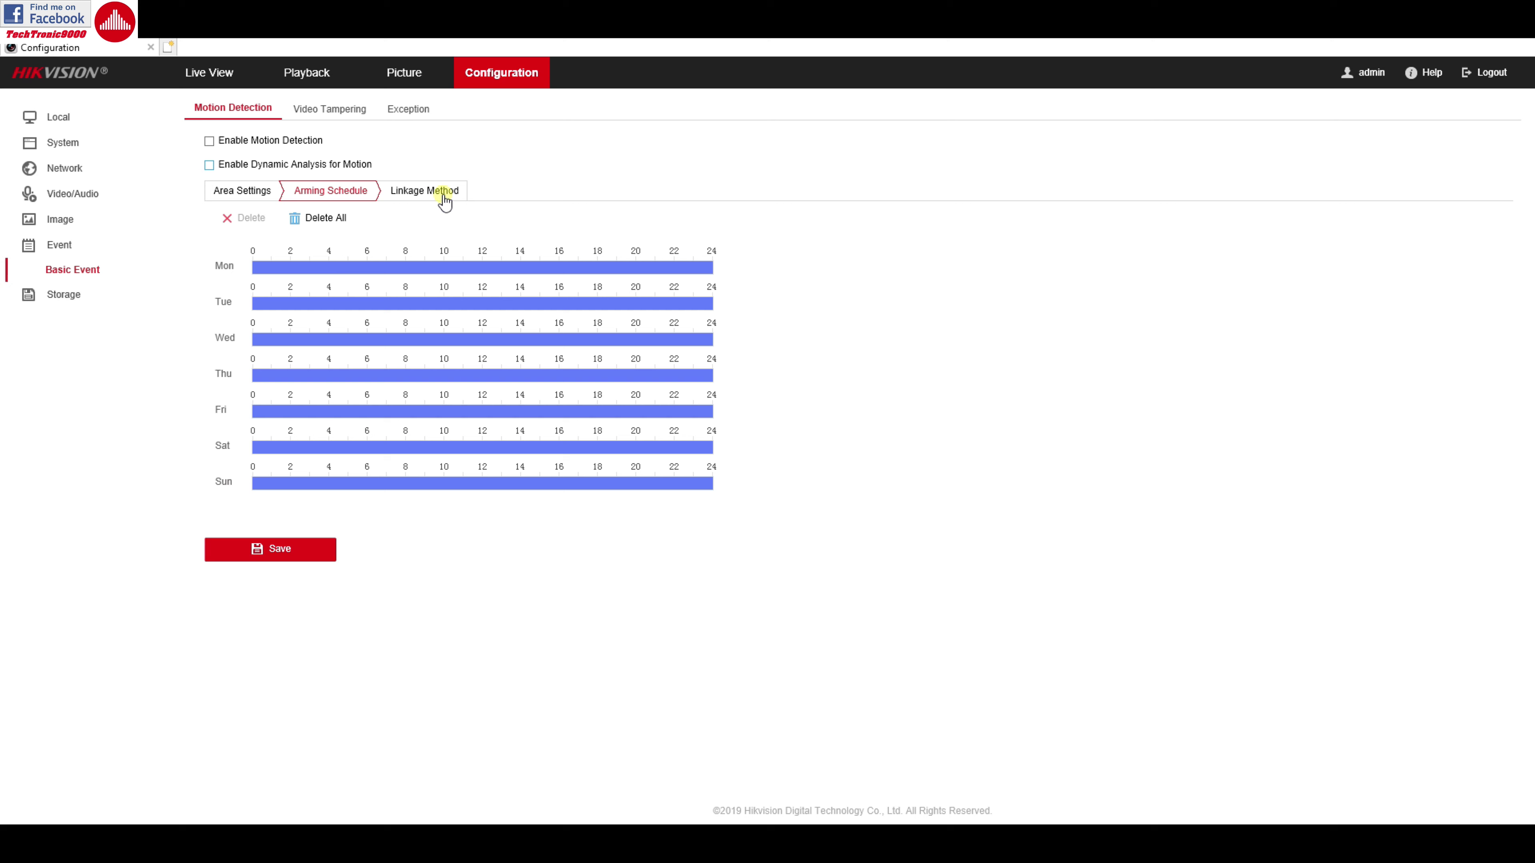
click(444, 201)
click(326, 111)
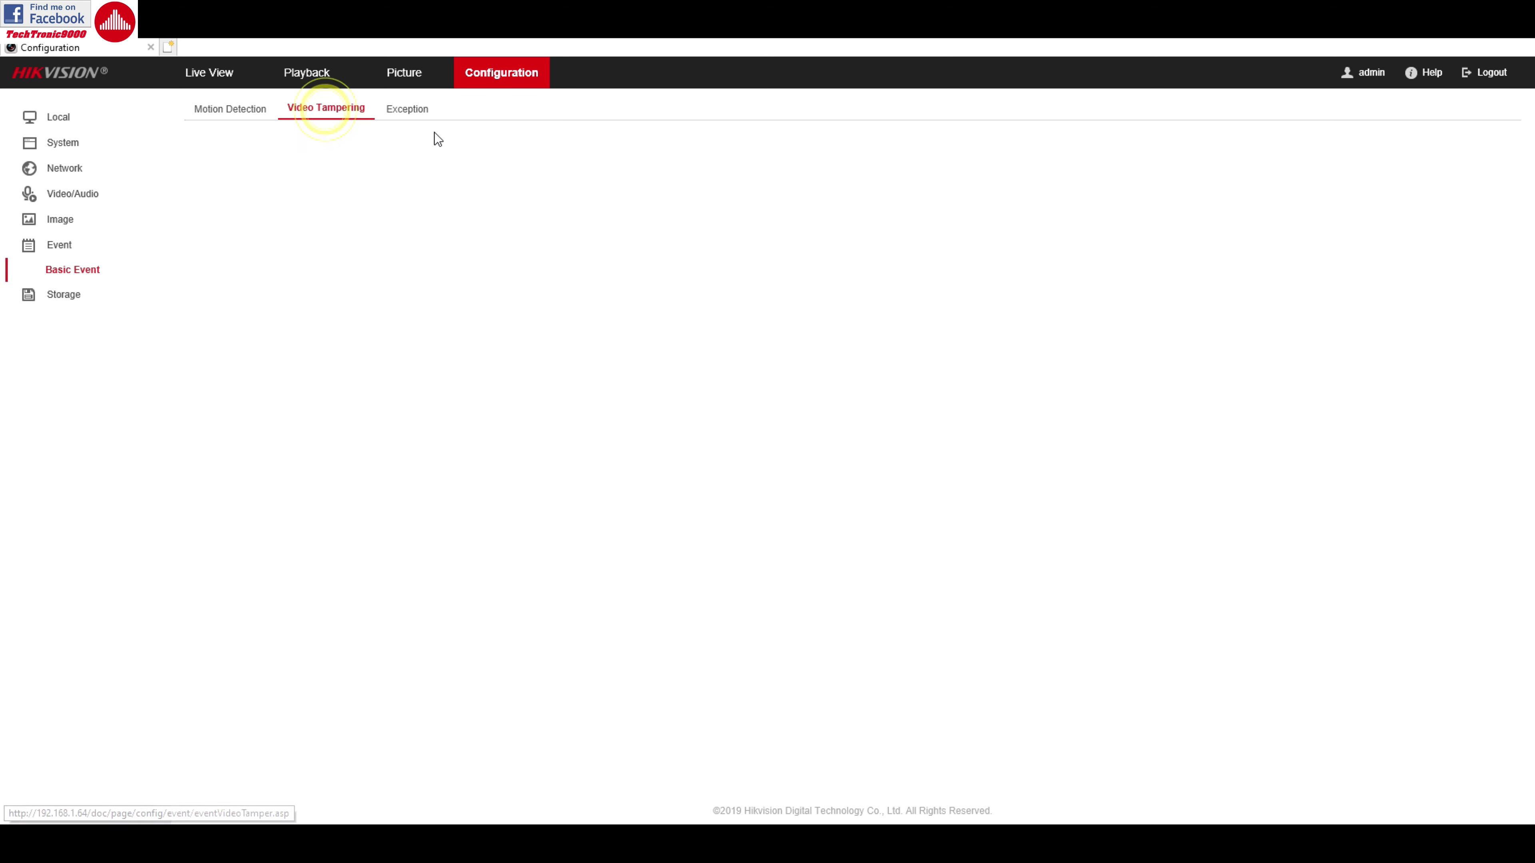
View the Storage recording schedule, then HDD Management with no disks and 5%/95% quotas
click(65, 296)
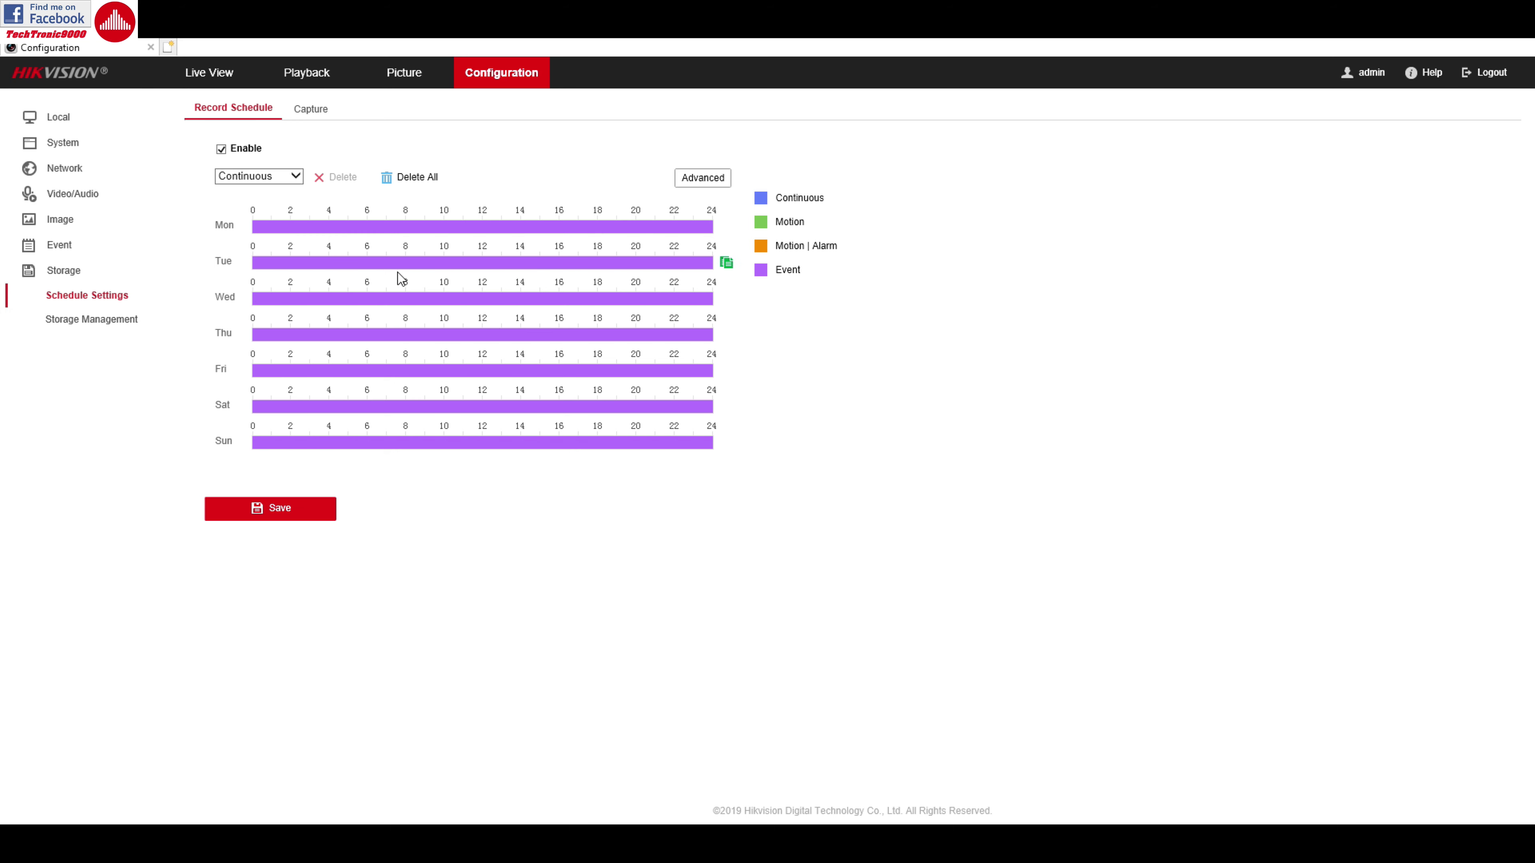
click(96, 321)
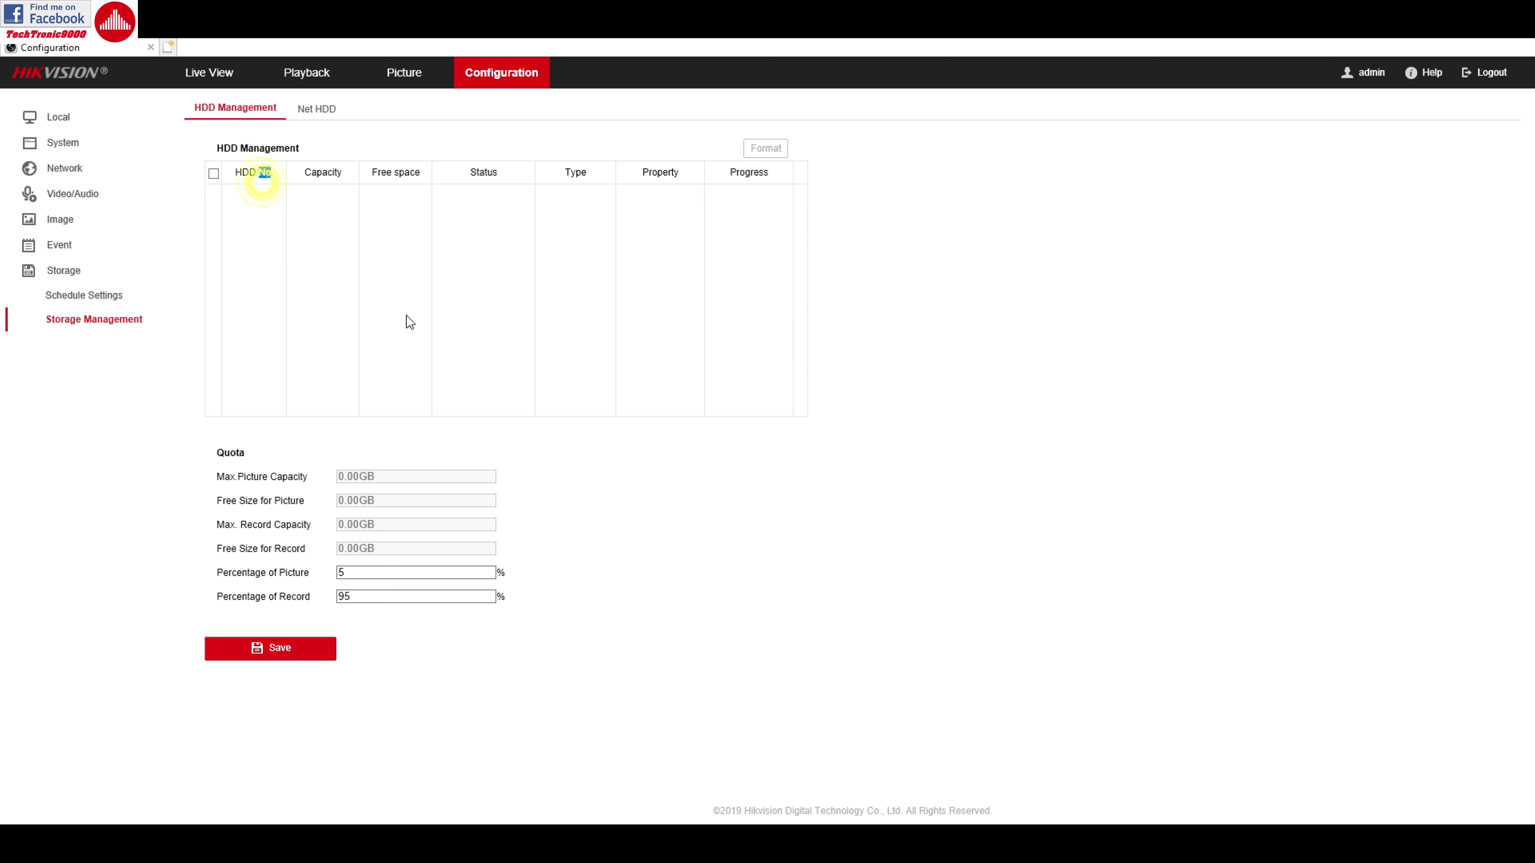
double_click(264, 174)
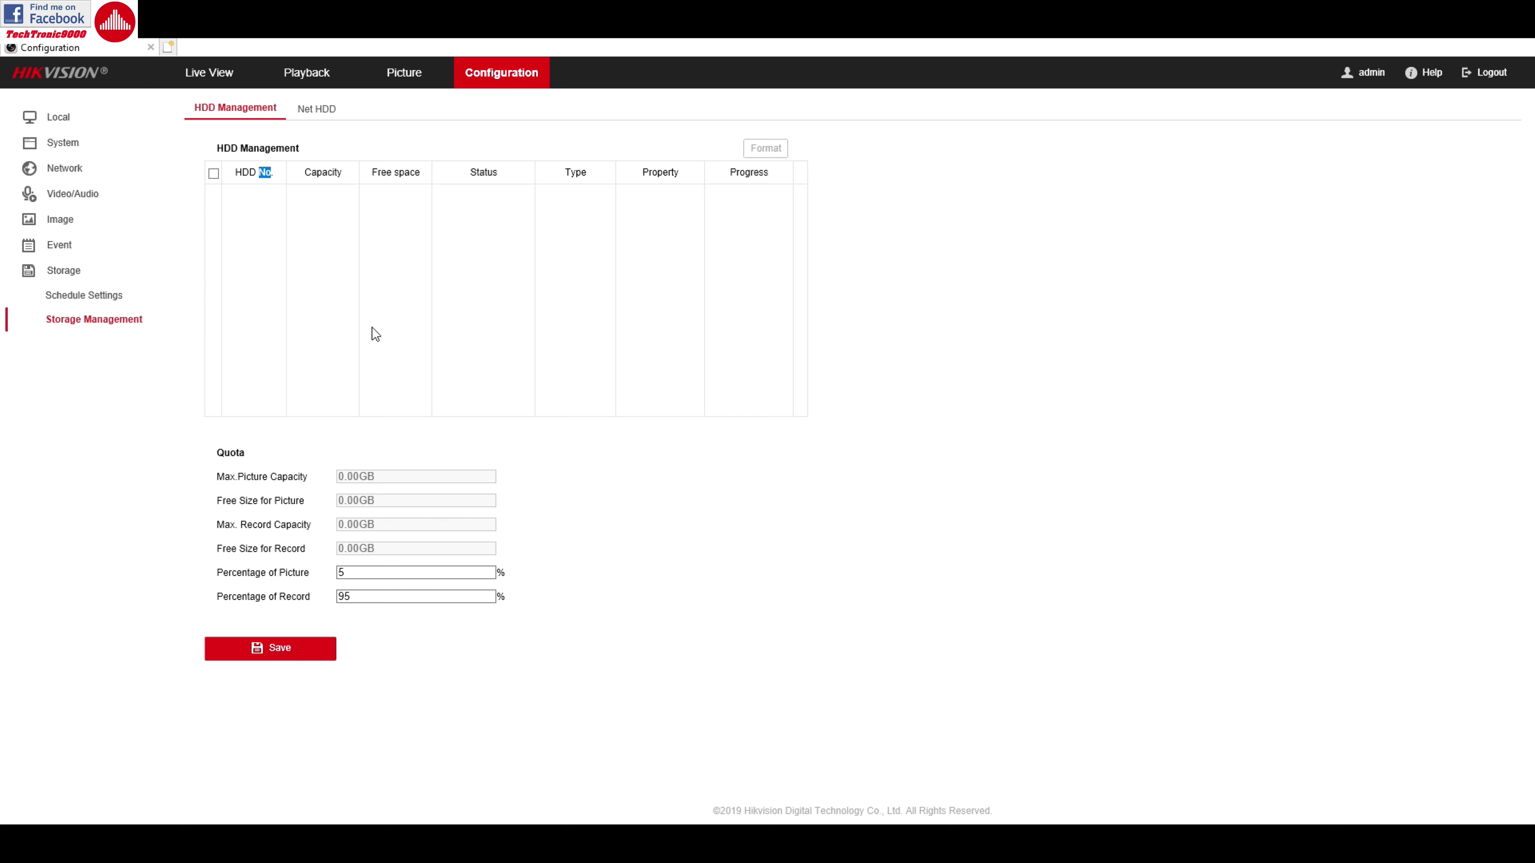